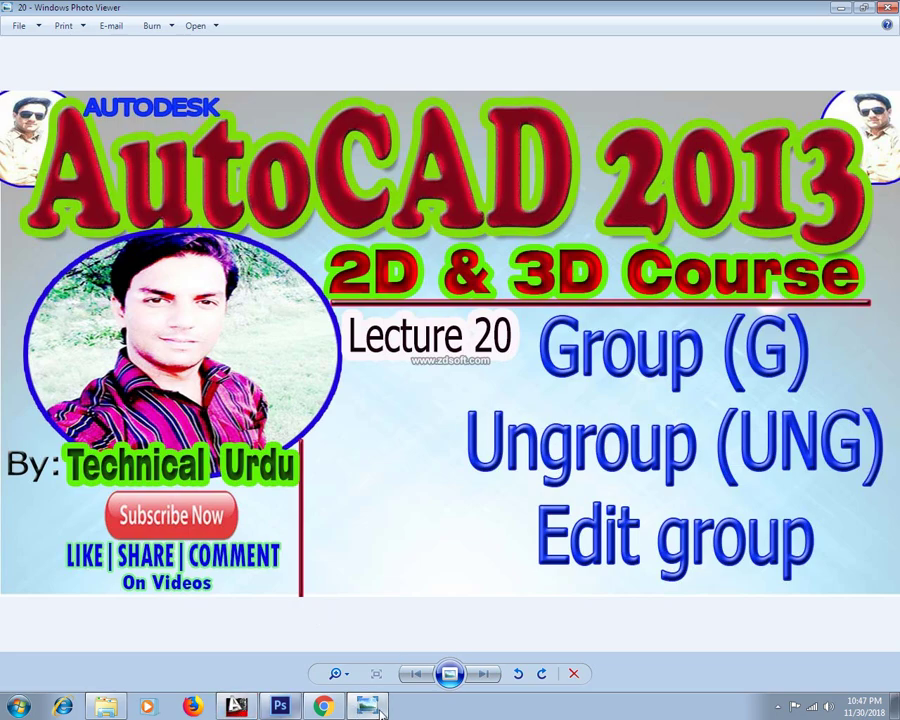
Hide the Lecture 20 title image in Photo Viewer so the AutoCAD table.dwg drawing shows.
key(super+d)
click(222, 708)
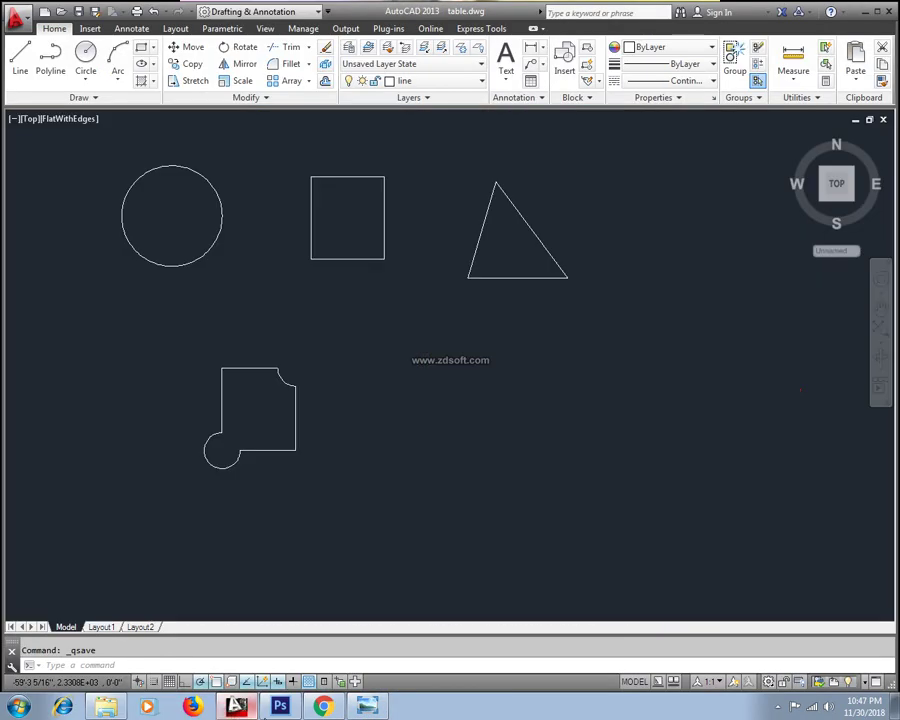
middle_drag(372, 254, 392, 314)
click(359, 406)
click(318, 440)
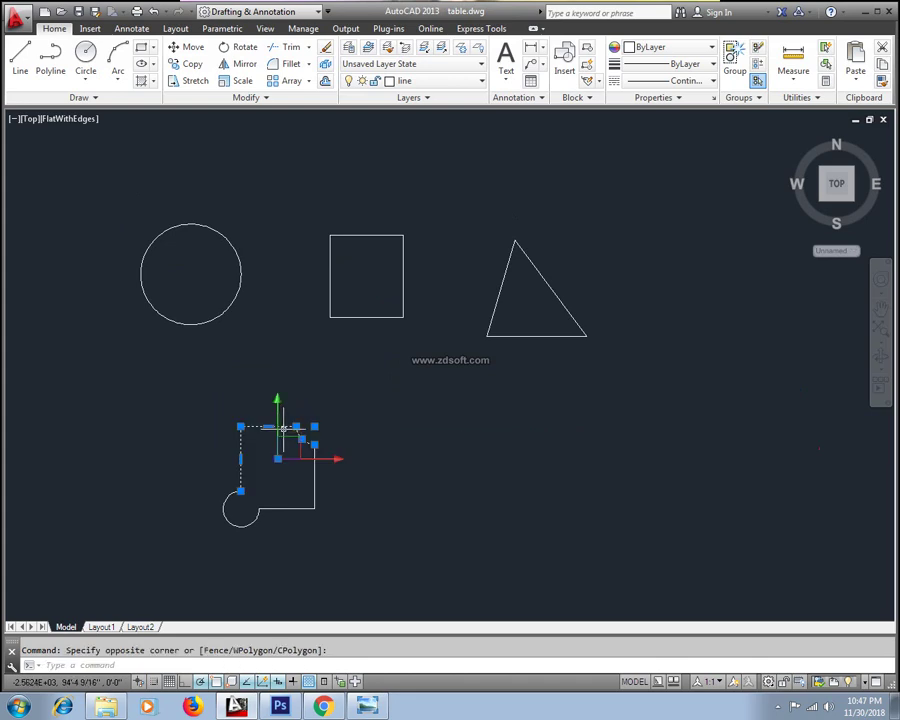
key(Escape)
click(374, 426)
click(193, 598)
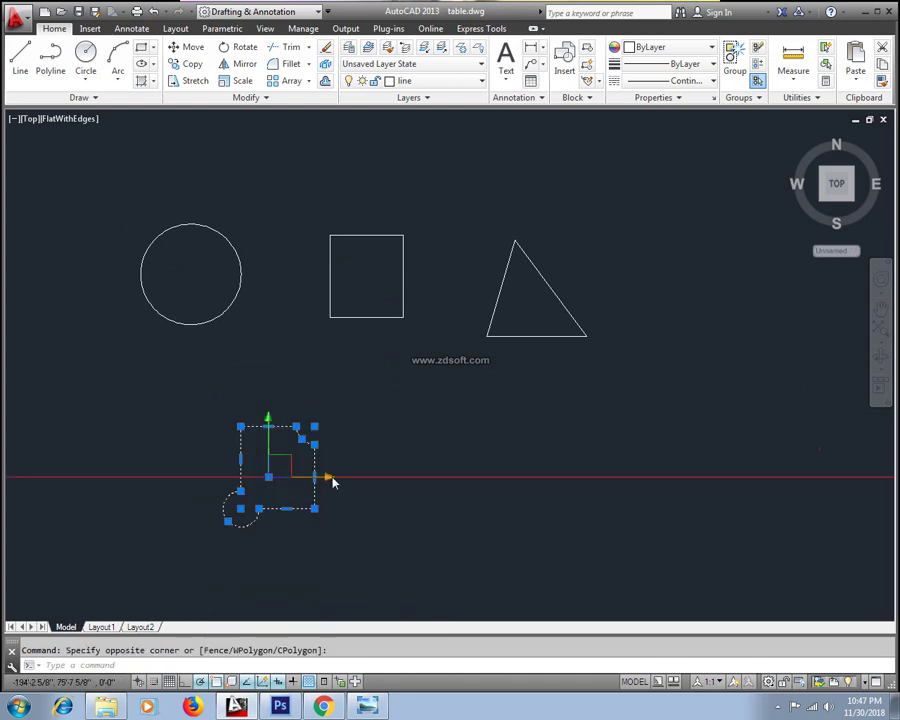
text(m)
key(Return)
click(314, 440)
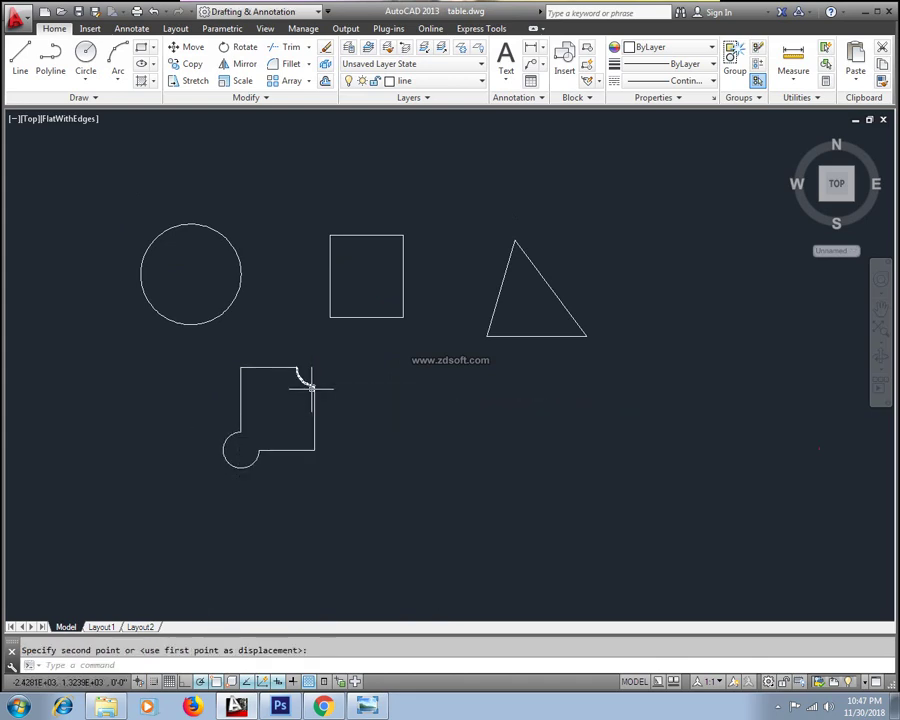
key(Escape)
click(357, 234)
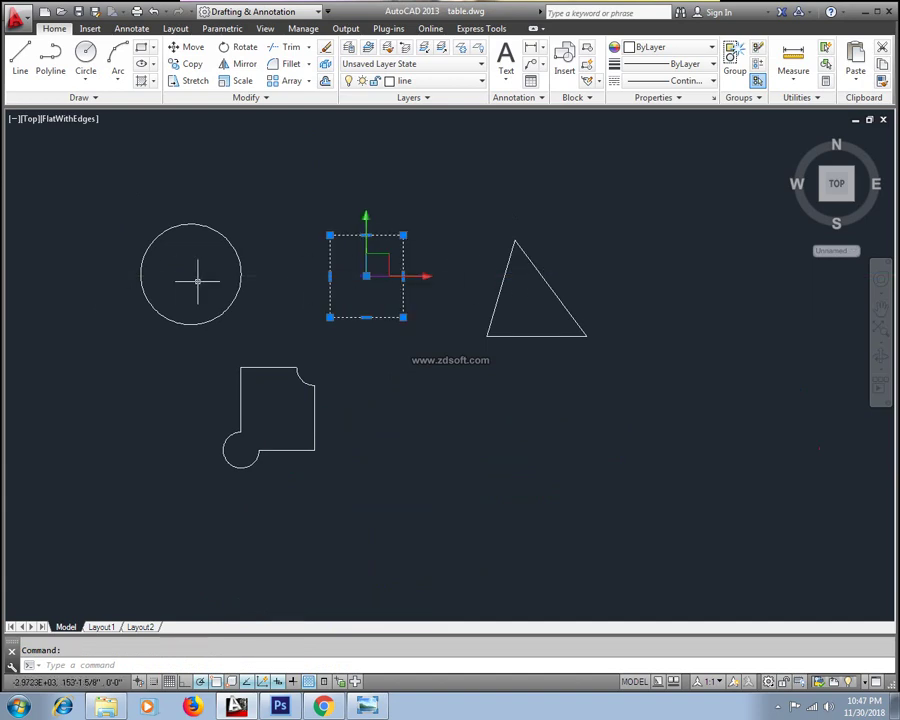
click(181, 225)
key(Escape)
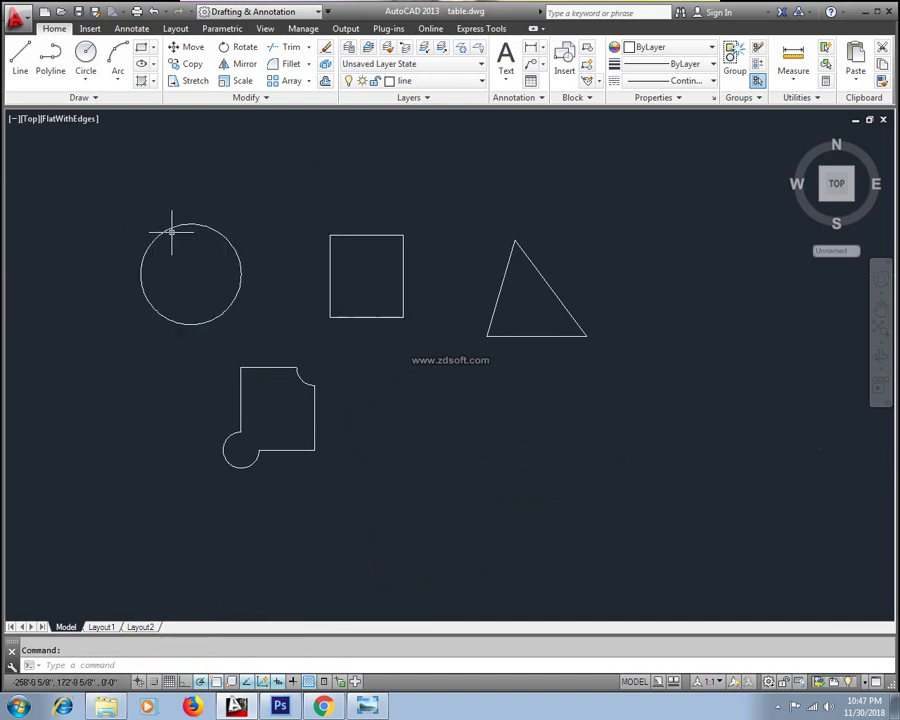
middle_drag(195, 317, 173, 320)
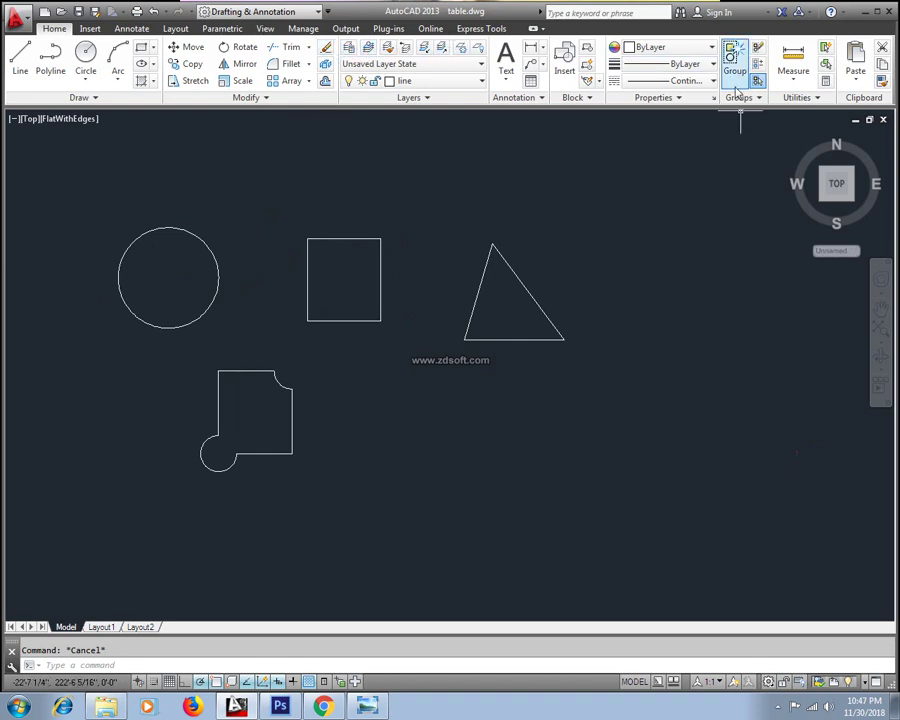
Crossing-select the circle, square, triangle and notched shape and group them with the G command.
click(647, 182)
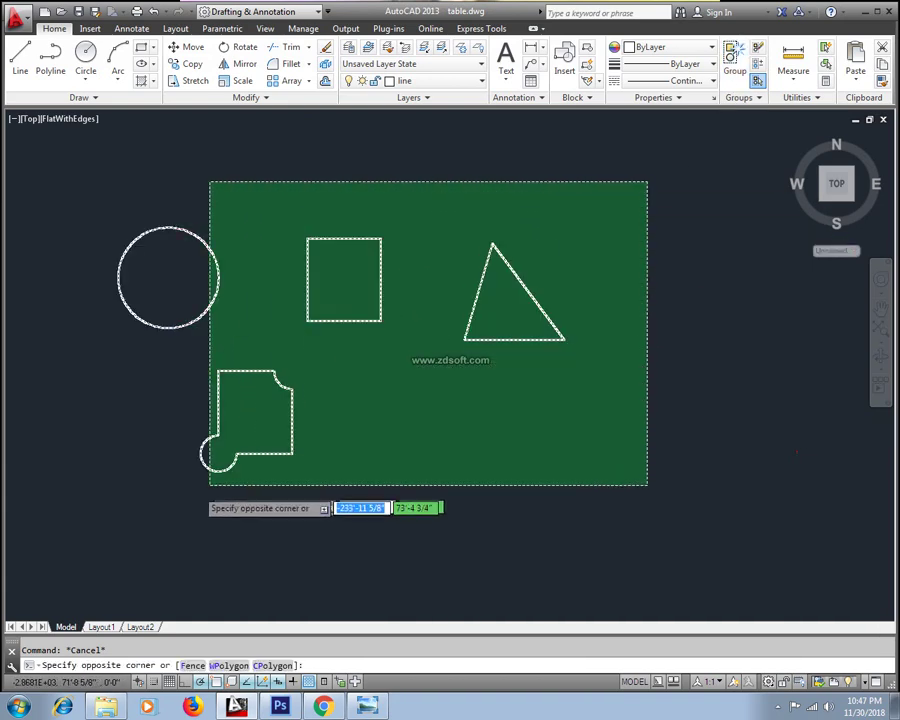
click(146, 497)
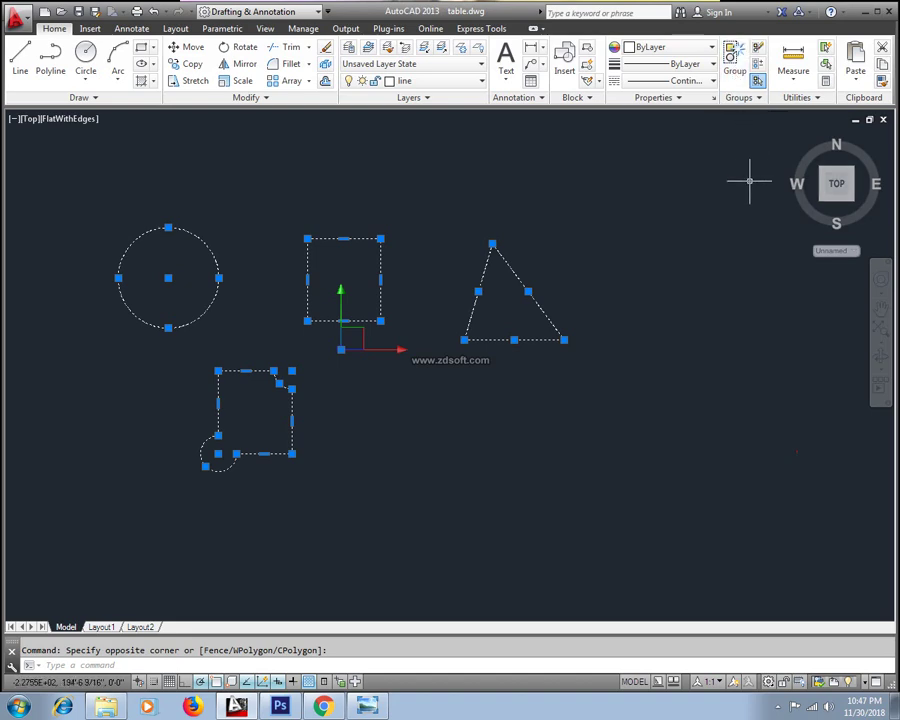
text(G)
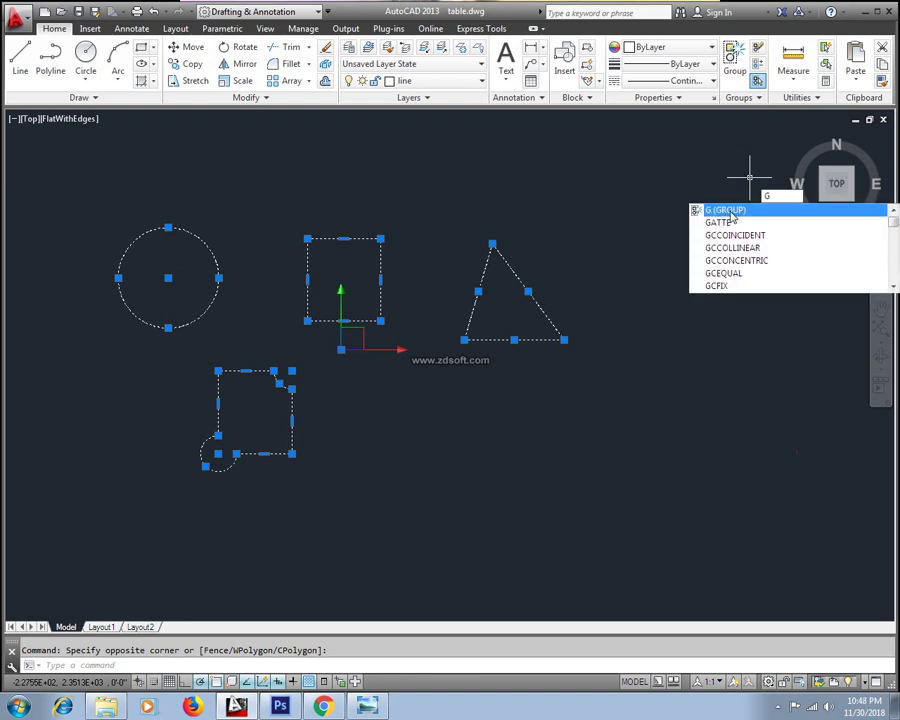
click(726, 210)
Verify the group by picking one shape and seeing all four select together.
click(380, 248)
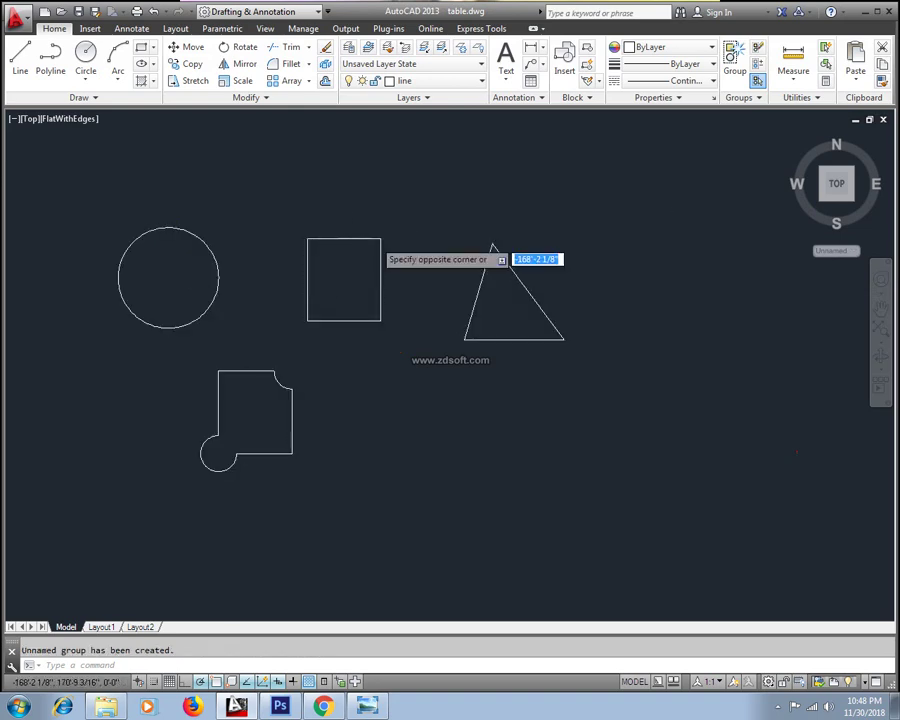
key(Escape)
key(ctrl+a)
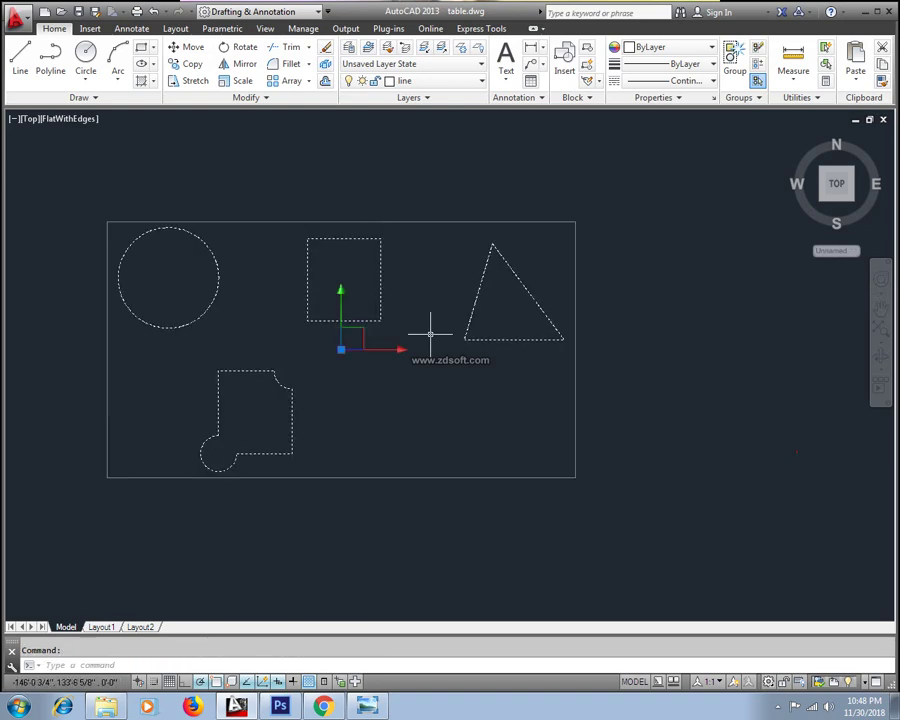
key(Escape)
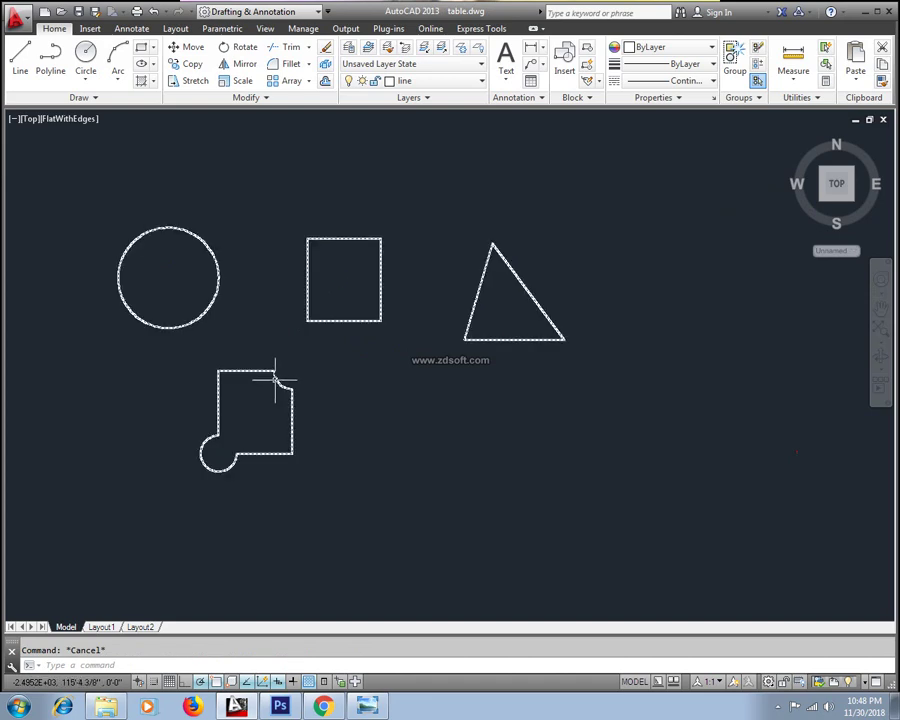
click(275, 380)
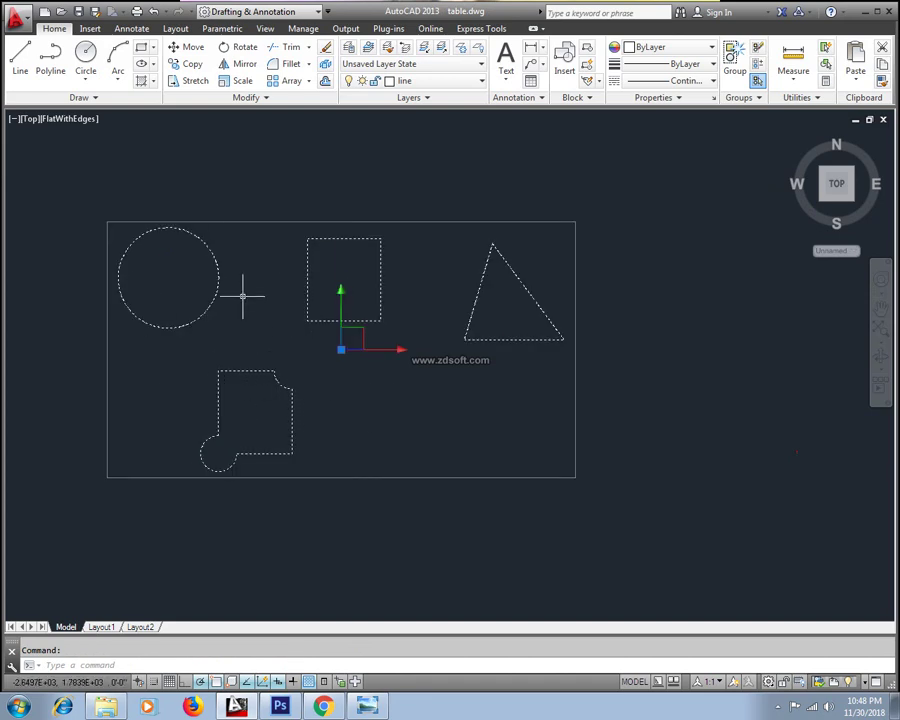
key(Escape)
mouse_move(368, 306)
middle_down()
mouse_move(422, 301)
mouse_move(343, 323)
mouse_move(311, 307)
middle_up()
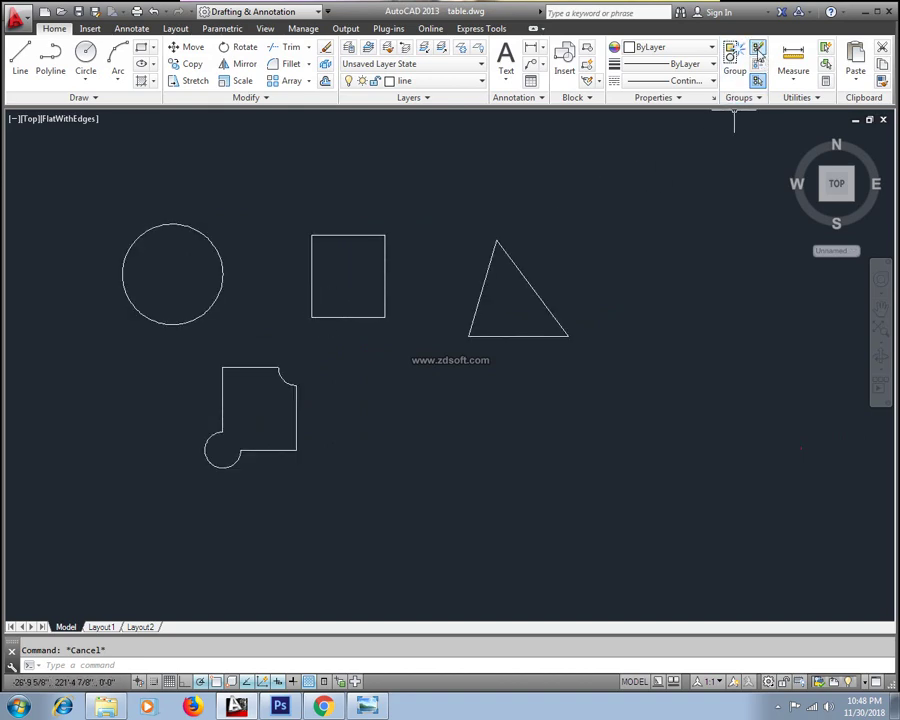
Select the group and explode it with UNGROUP, then confirm the square selects alone.
click(579, 218)
click(111, 473)
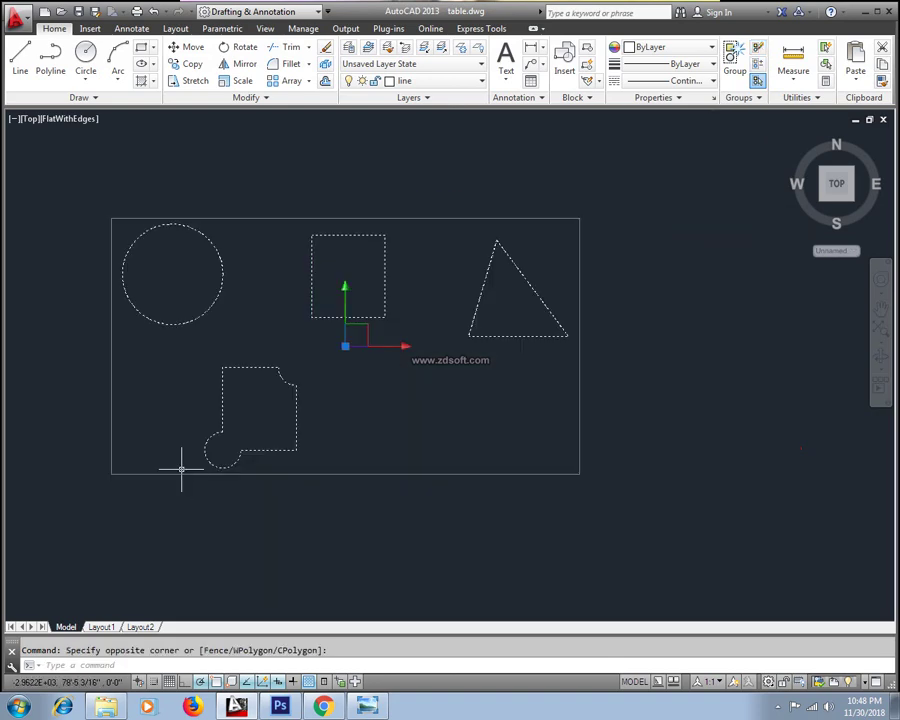
text(u)
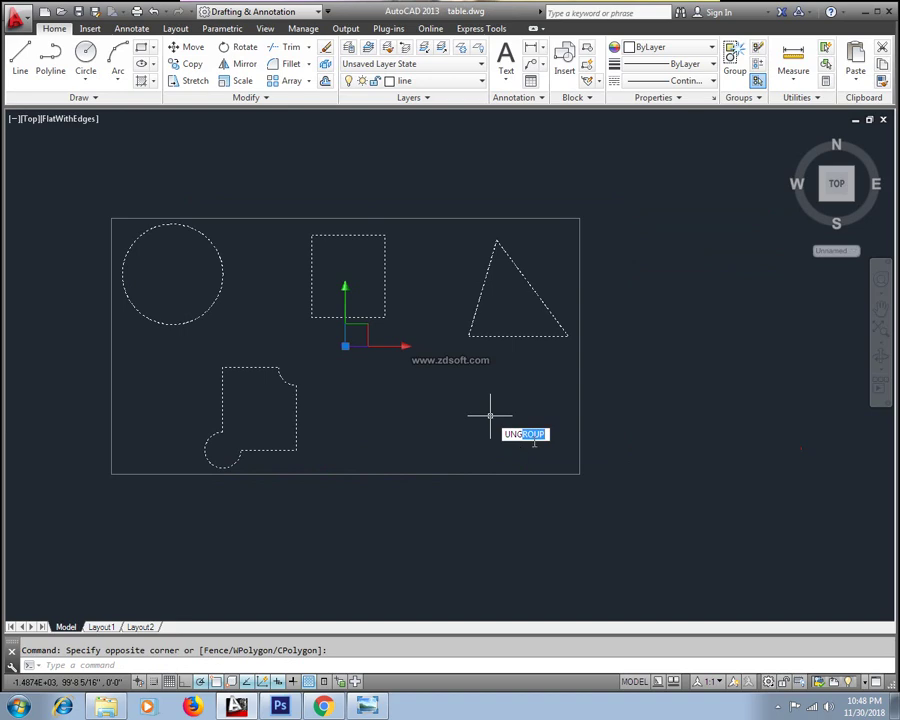
key(Escape)
click(600, 200)
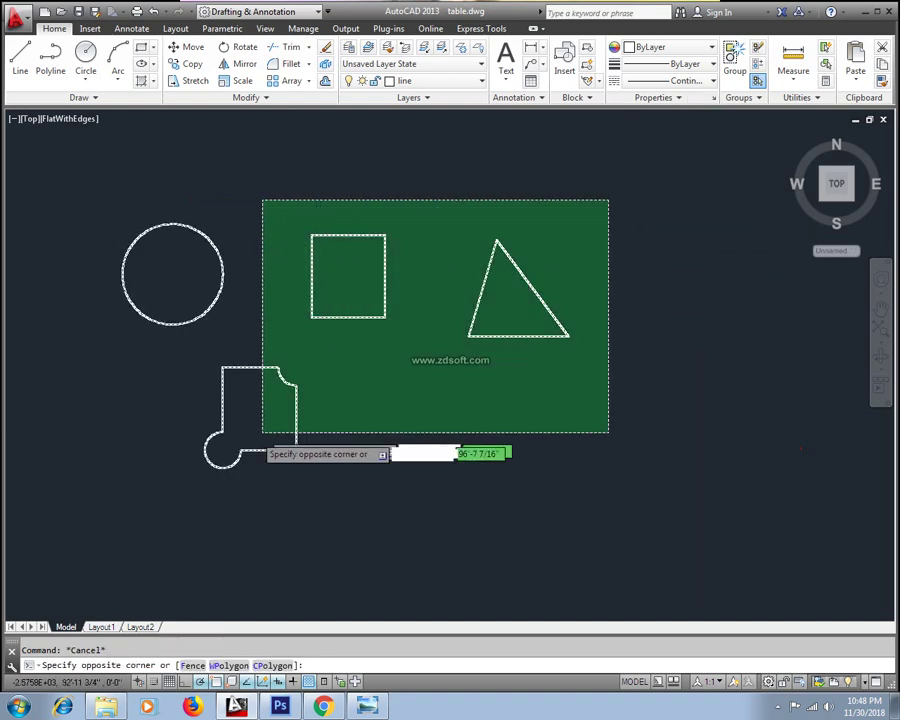
click(262, 432)
key(Return)
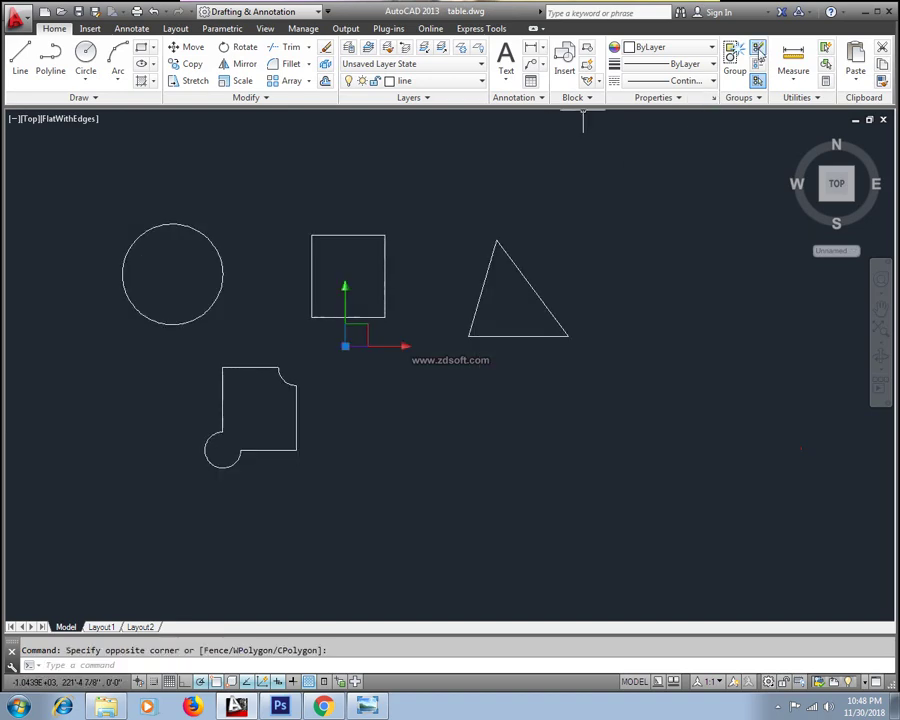
click(370, 236)
key(Escape)
Group the four shapes from the Groups panel, then ungroup them again.
click(612, 200)
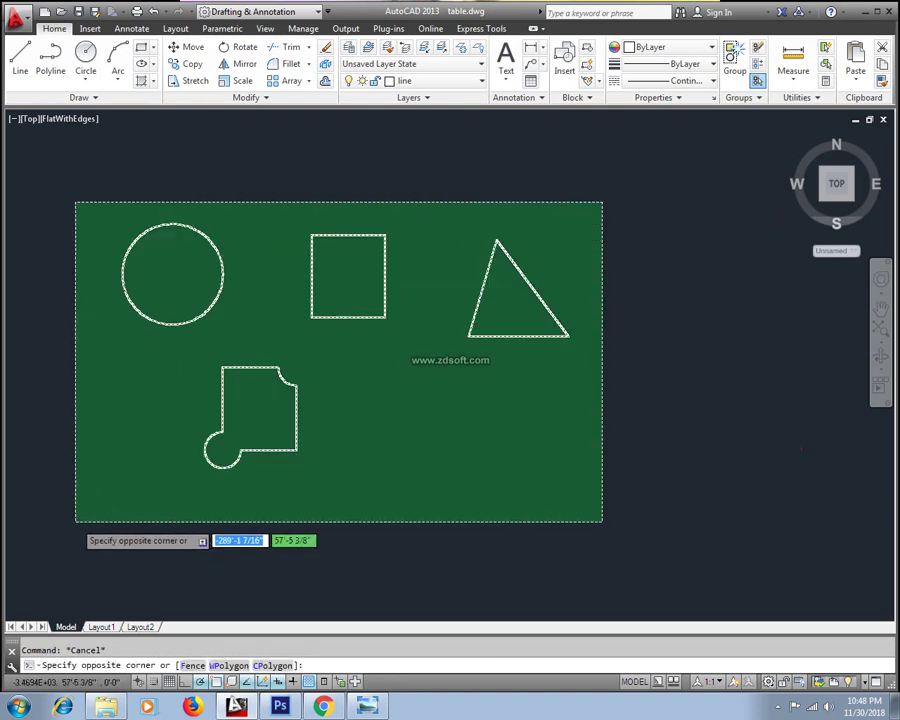
click(74, 522)
click(733, 53)
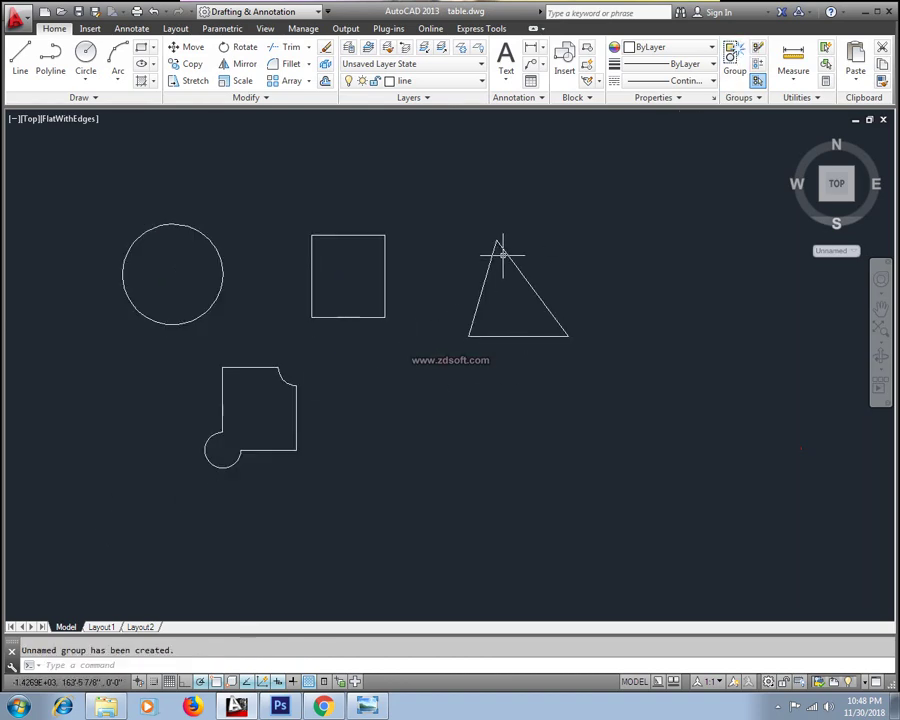
click(577, 227)
click(150, 468)
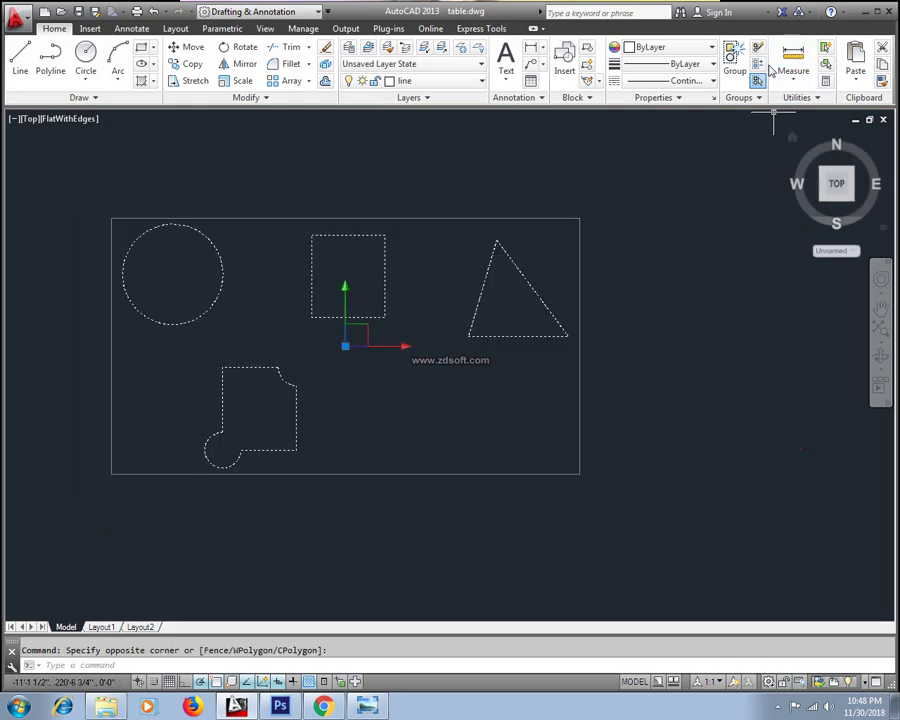
click(758, 48)
key(Escape)
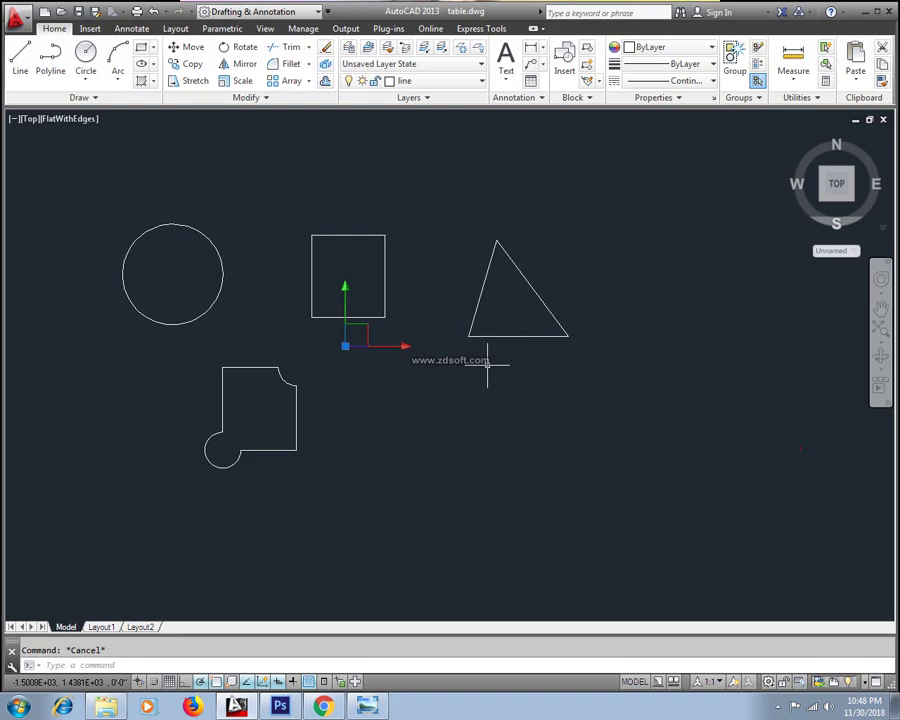
Regroup all the shapes with G and begin a Move from the triangle's corner, then cancel it.
click(577, 228)
click(116, 492)
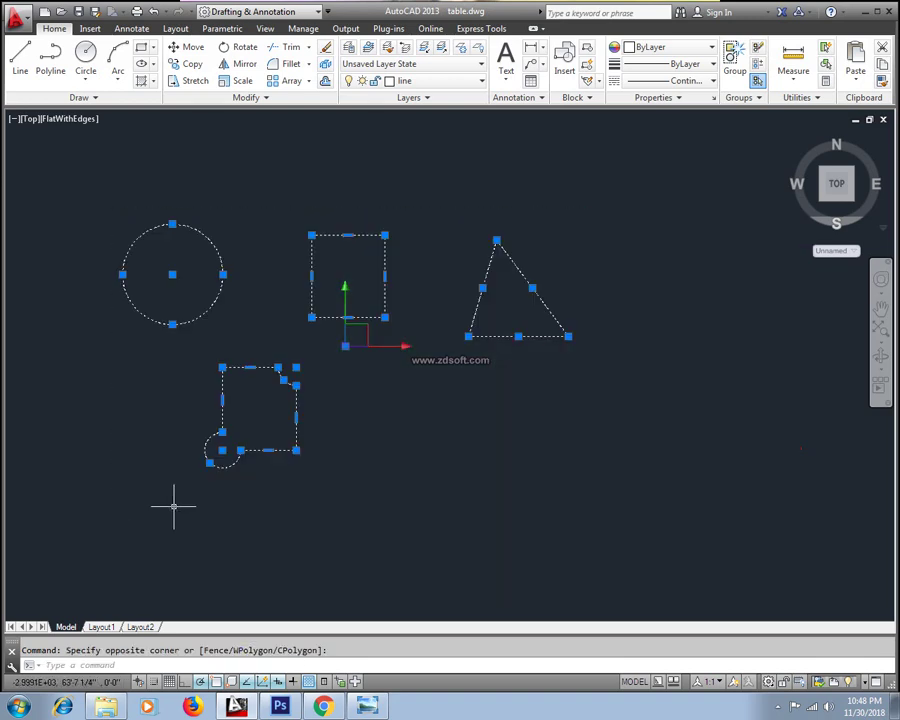
text(g)
key(Return)
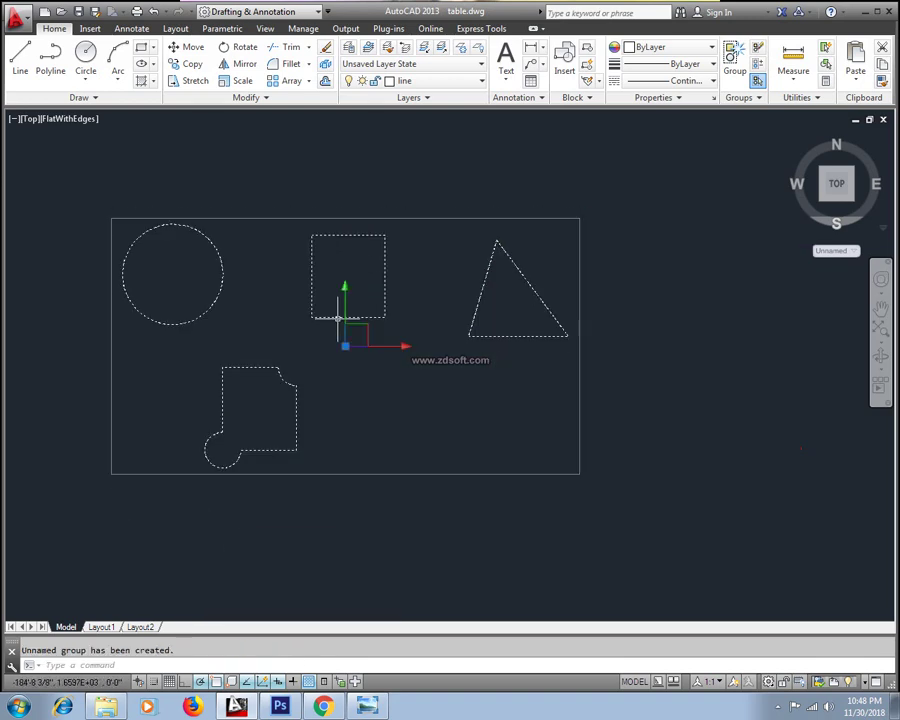
text(m)
key(Return)
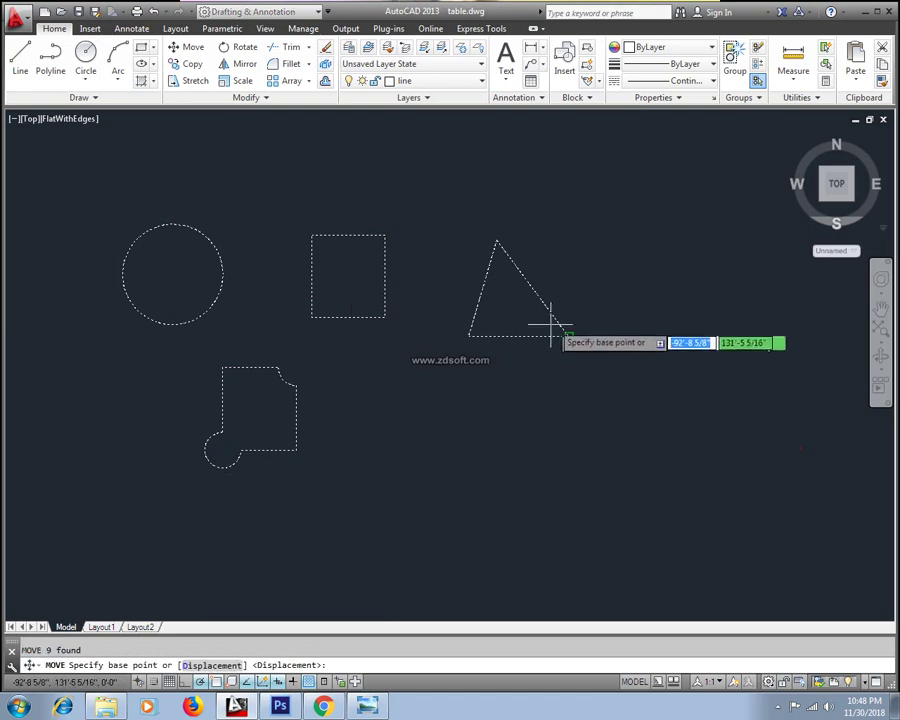
click(551, 333)
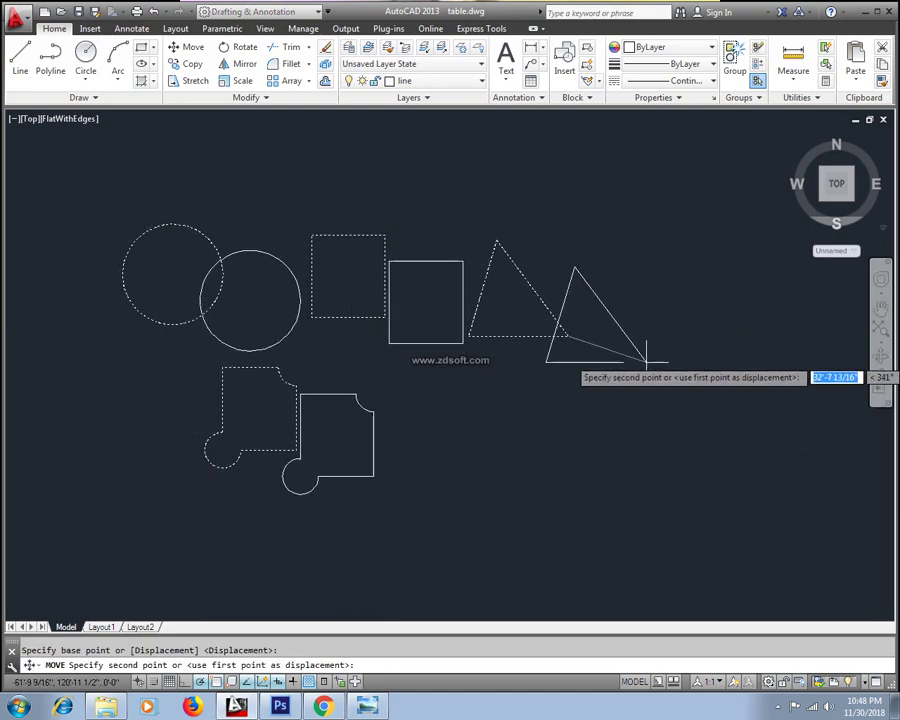
key(Escape)
Select the group and explode it with UG, then check the square selects on its own.
click(682, 224)
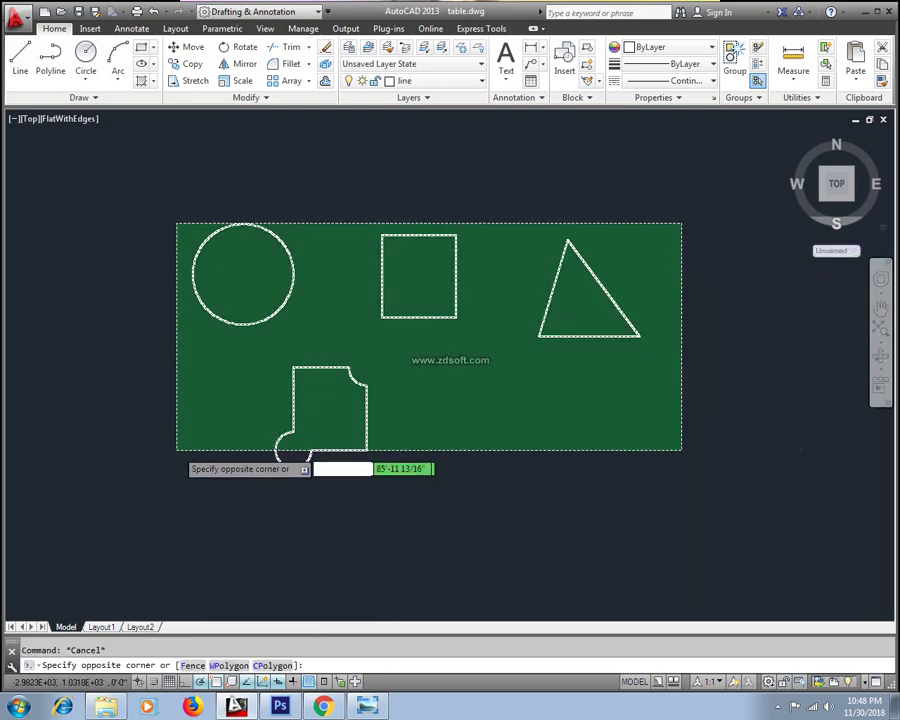
key(Escape)
click(582, 308)
click(570, 340)
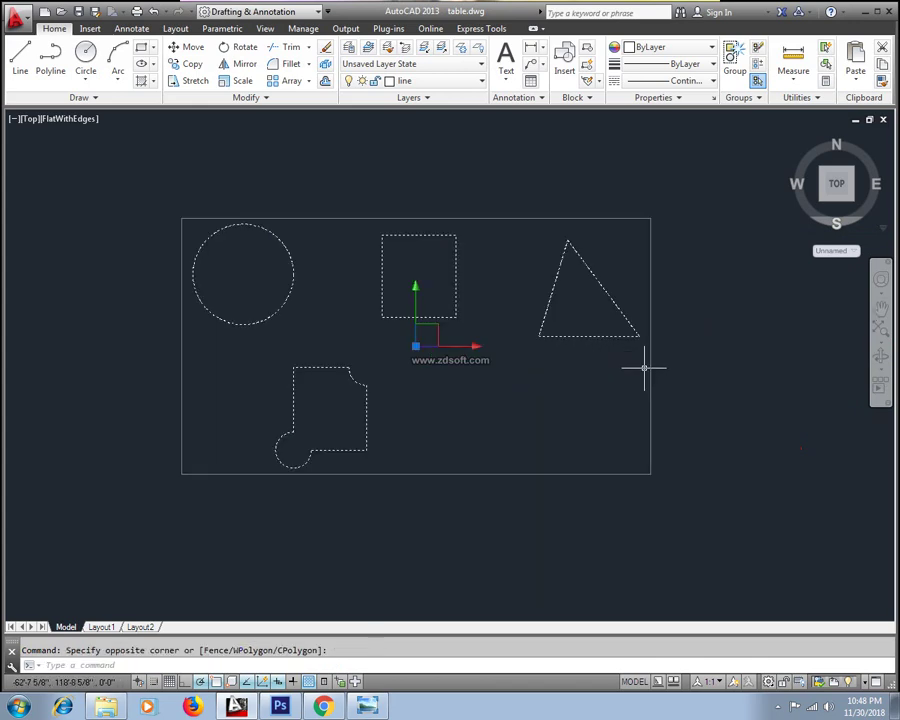
text(ug)
key(Return)
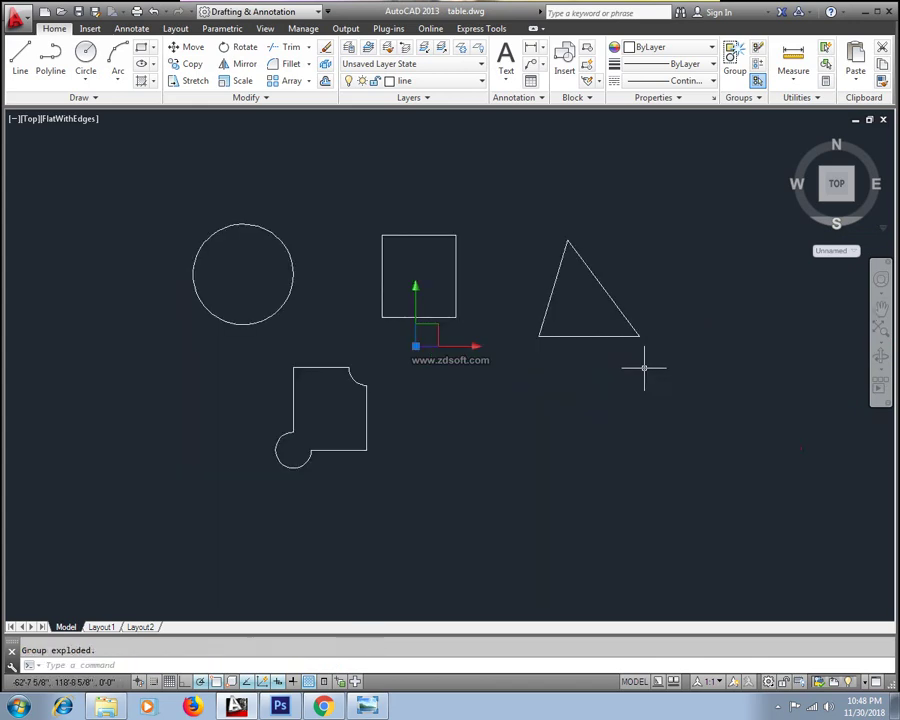
click(455, 237)
key(Escape)
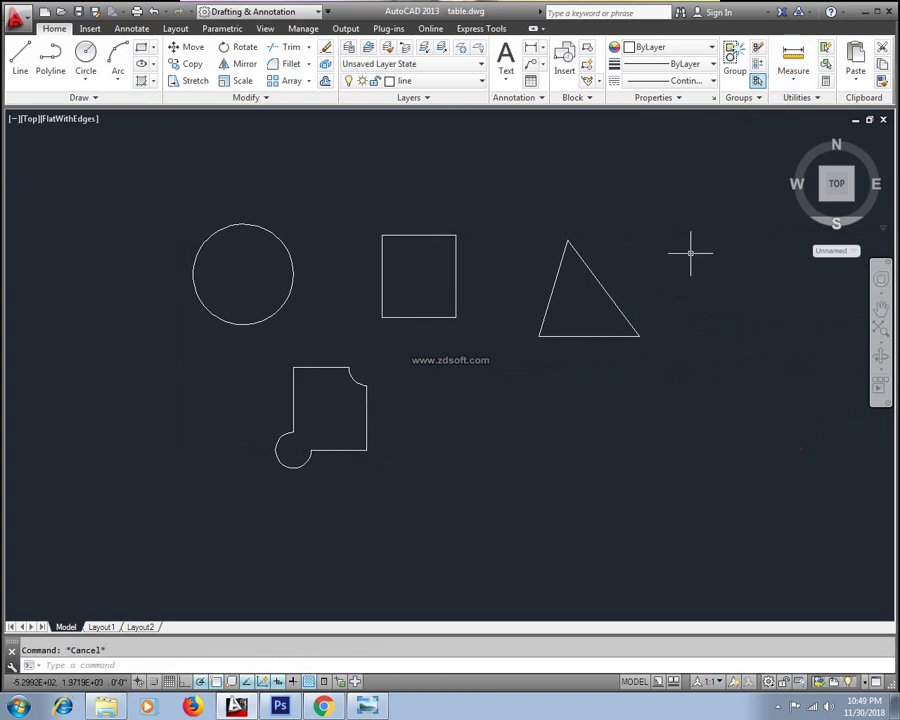
Window-select all four shapes, group them from the Groups panel, and start Group Edit.
click(683, 181)
click(255, 426)
key(Escape)
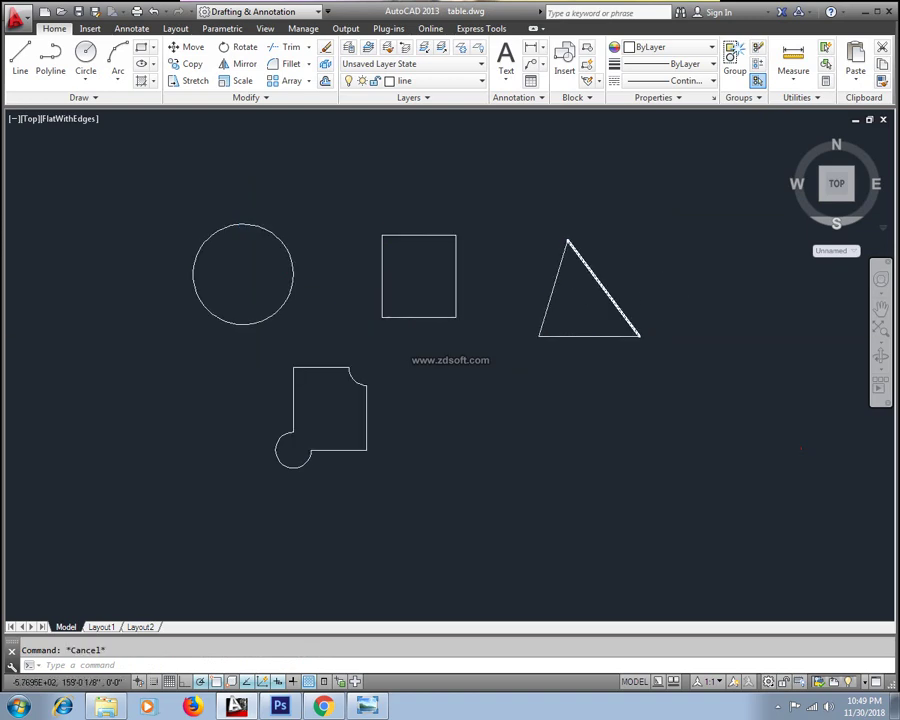
click(792, 208)
click(137, 548)
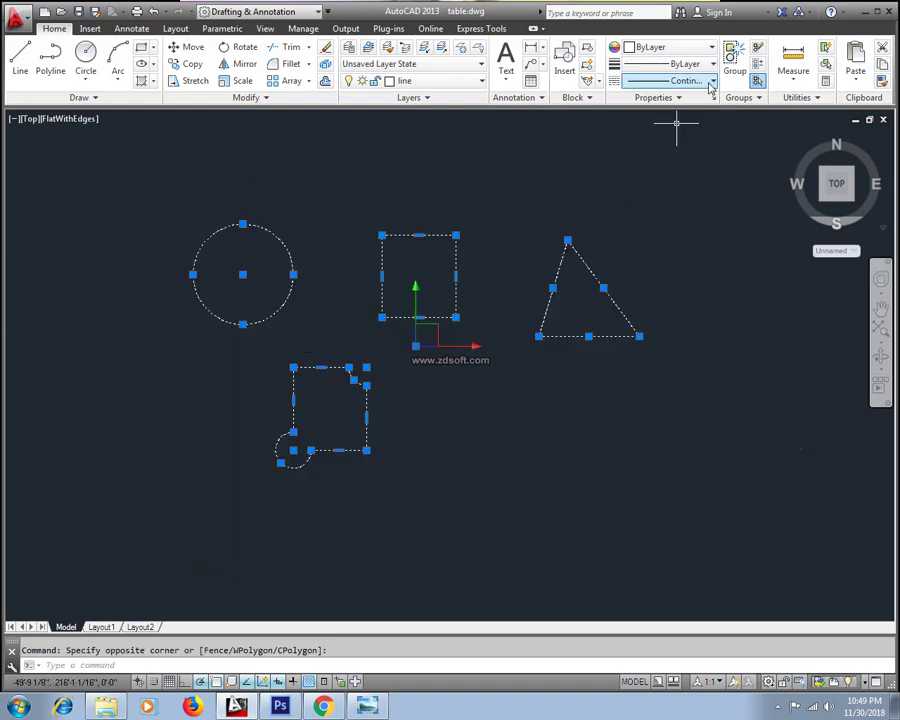
click(734, 58)
middle_drag(424, 260, 412, 252)
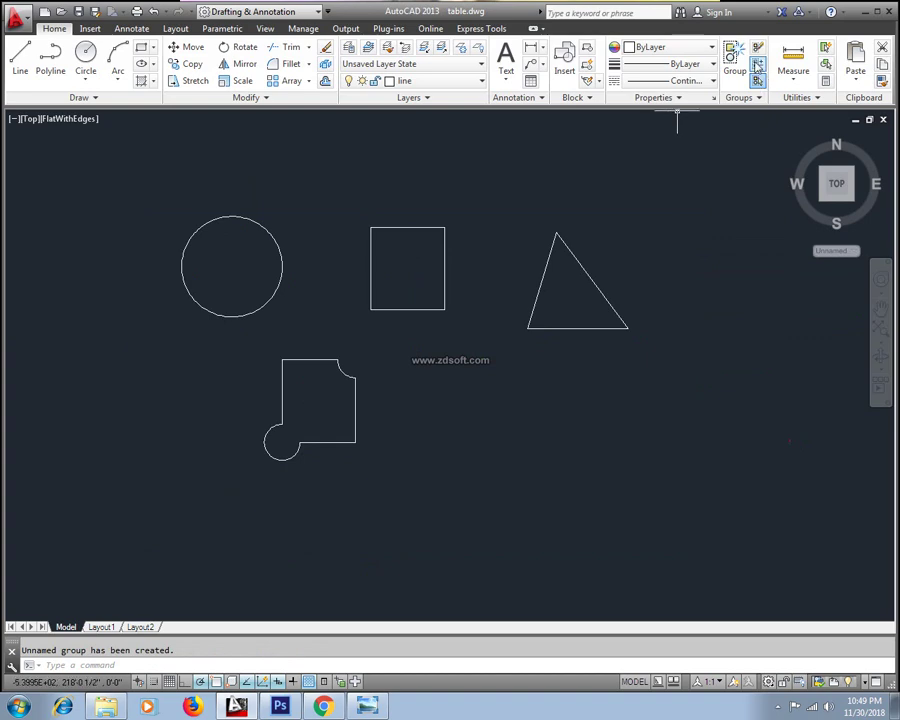
click(758, 68)
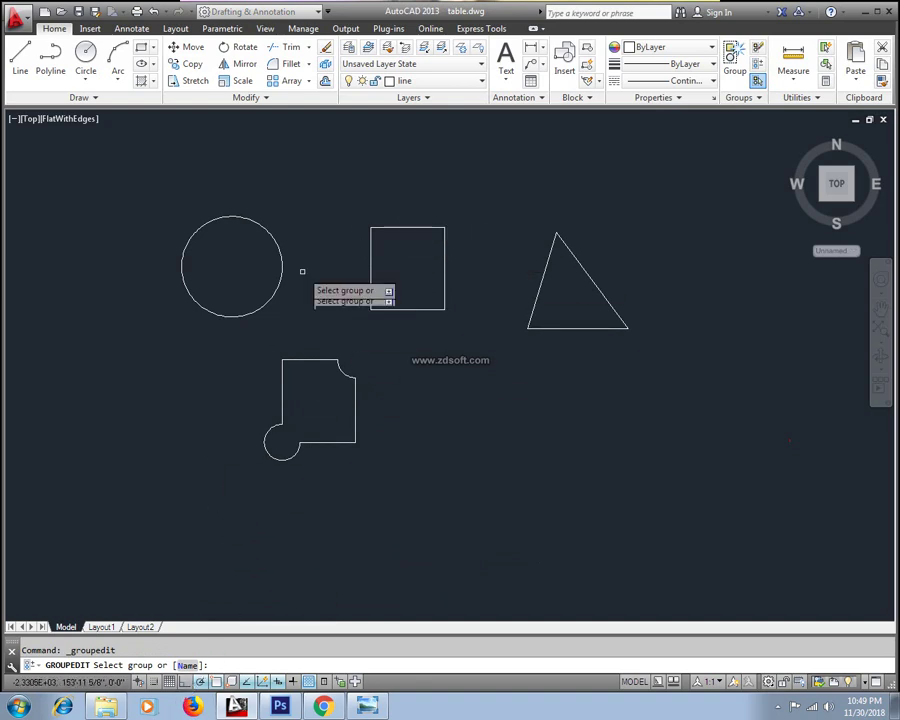
Pick the group, choose Add objects, then cancel the group edit.
click(371, 229)
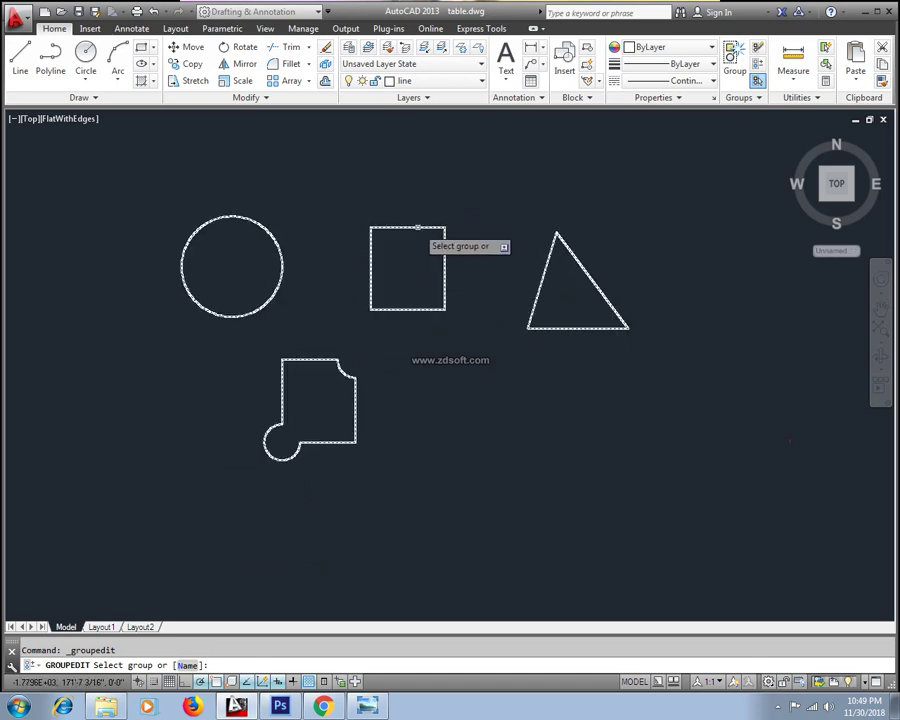
click(418, 228)
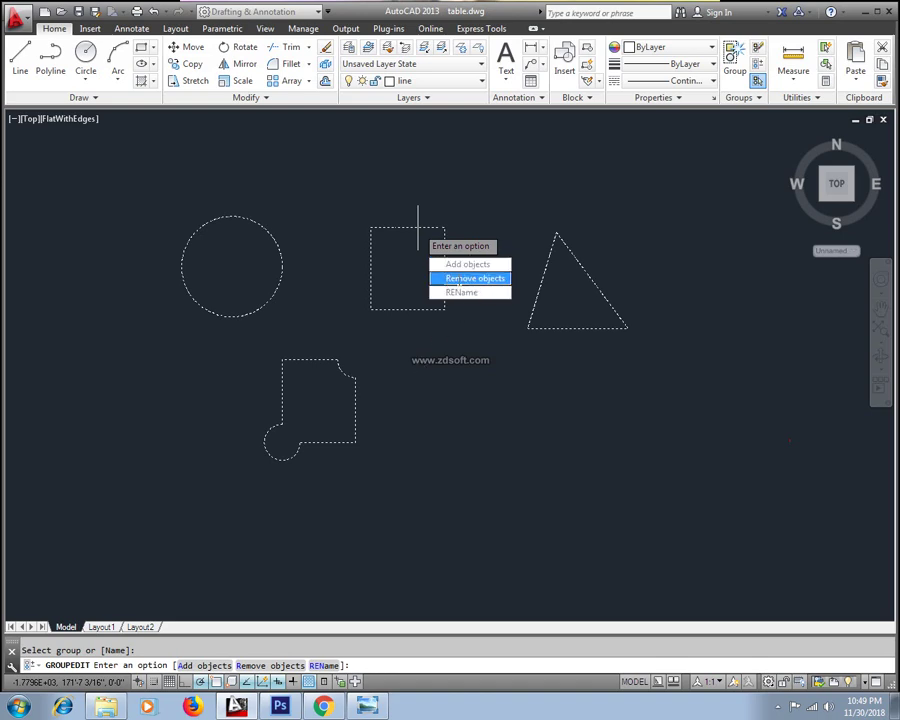
click(456, 265)
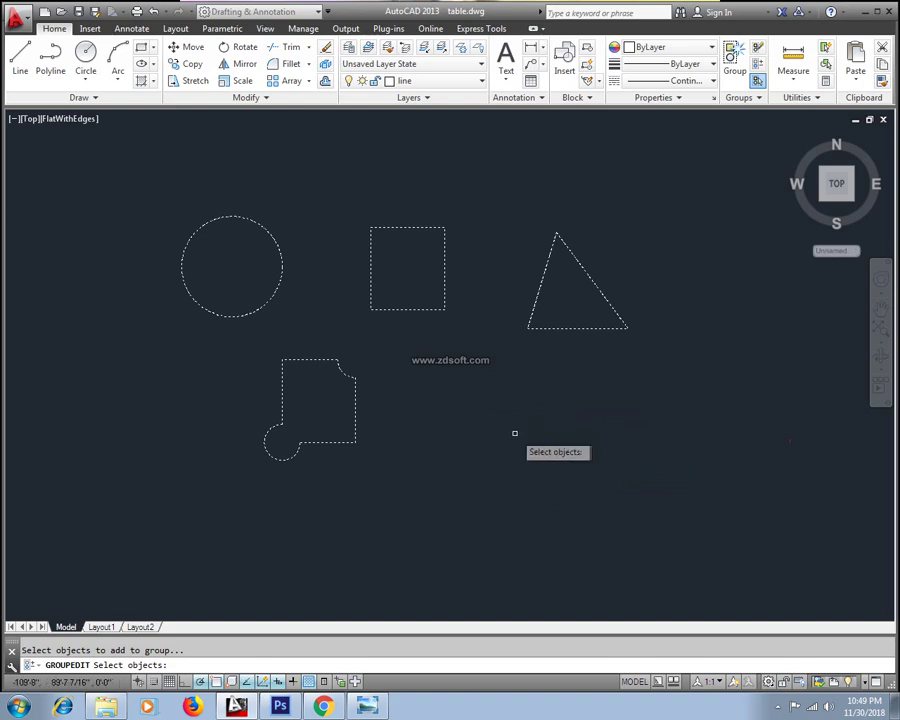
key(Escape)
Draw an outer and a smaller inner circle sharing one centre below the triangle.
text(c)
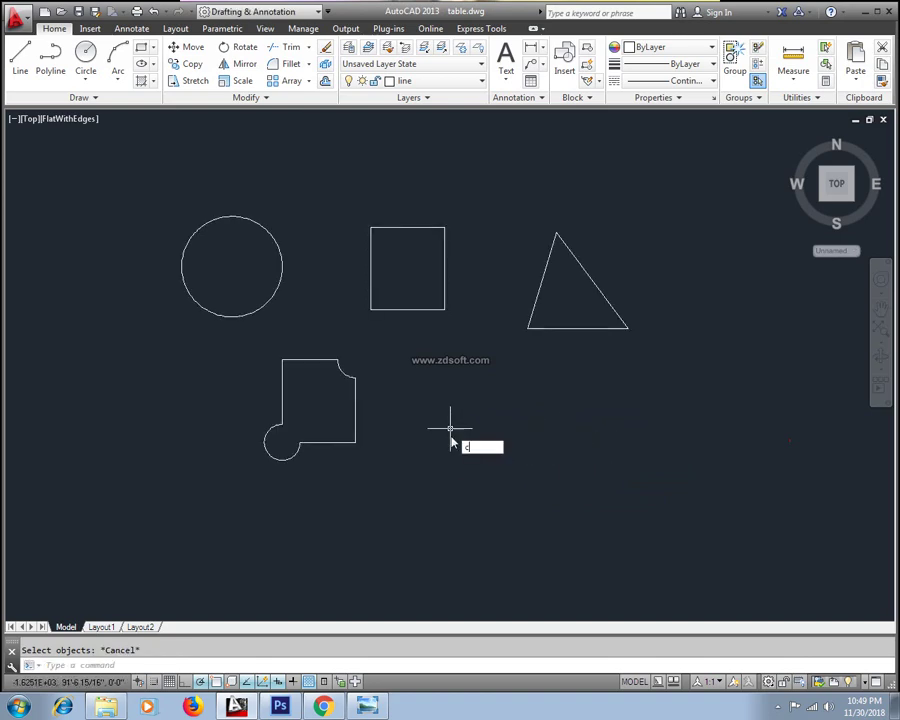
key(Return)
click(593, 458)
click(604, 487)
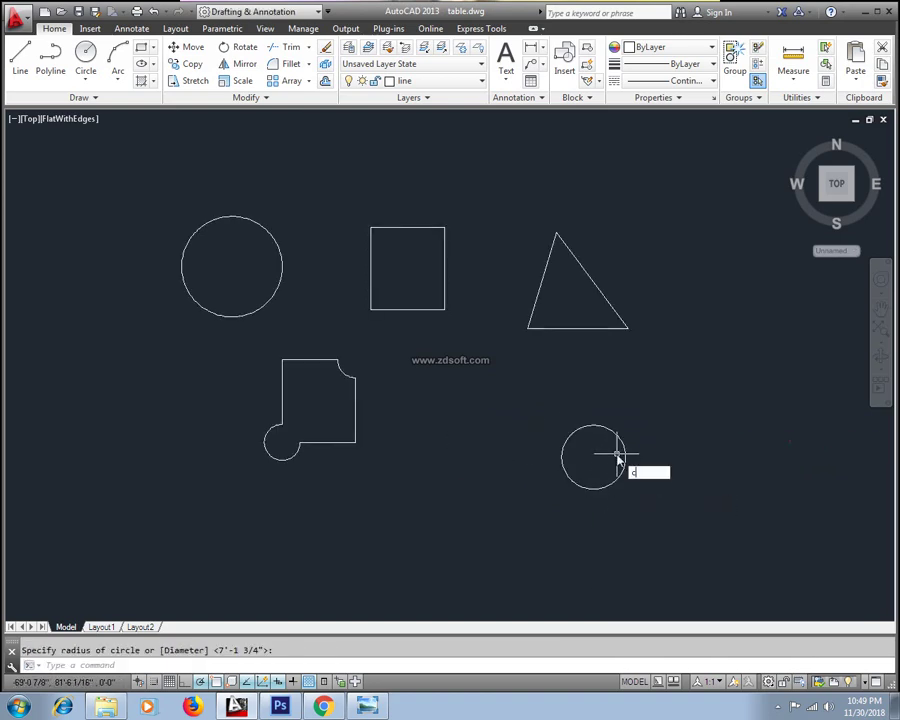
key(Return)
click(592, 456)
click(605, 447)
key(Escape)
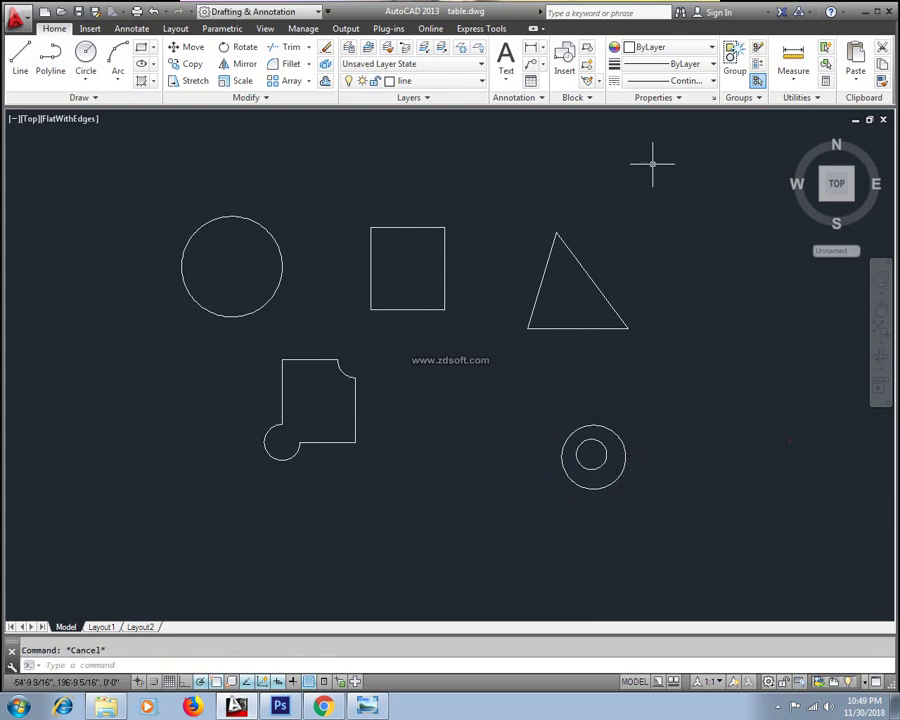
Add both concentric circles to the four-shape group with Group Edit's Add objects.
drag(170, 209, 639, 466)
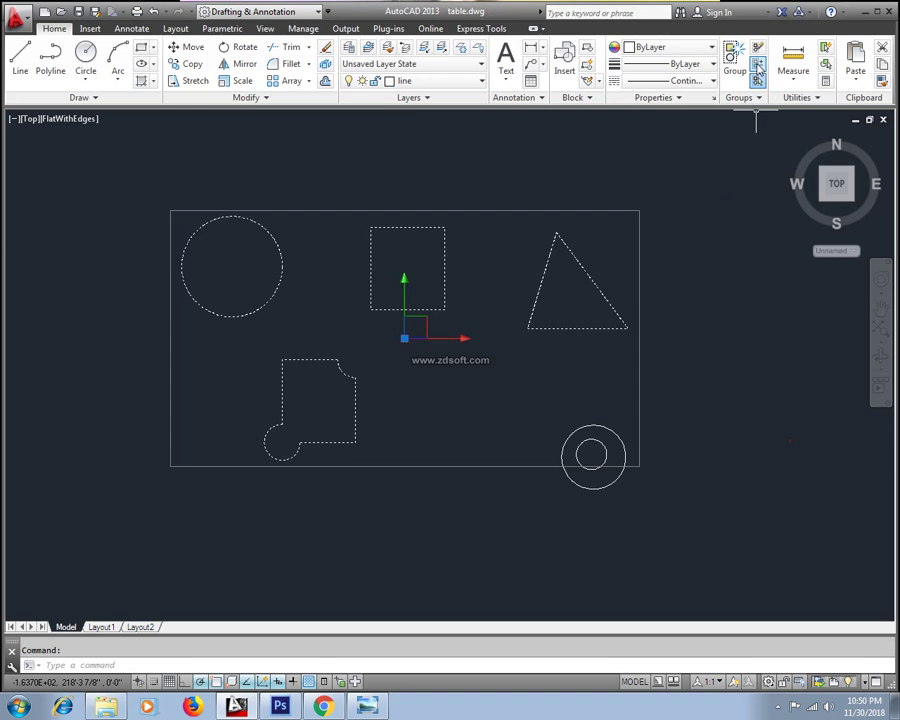
click(757, 66)
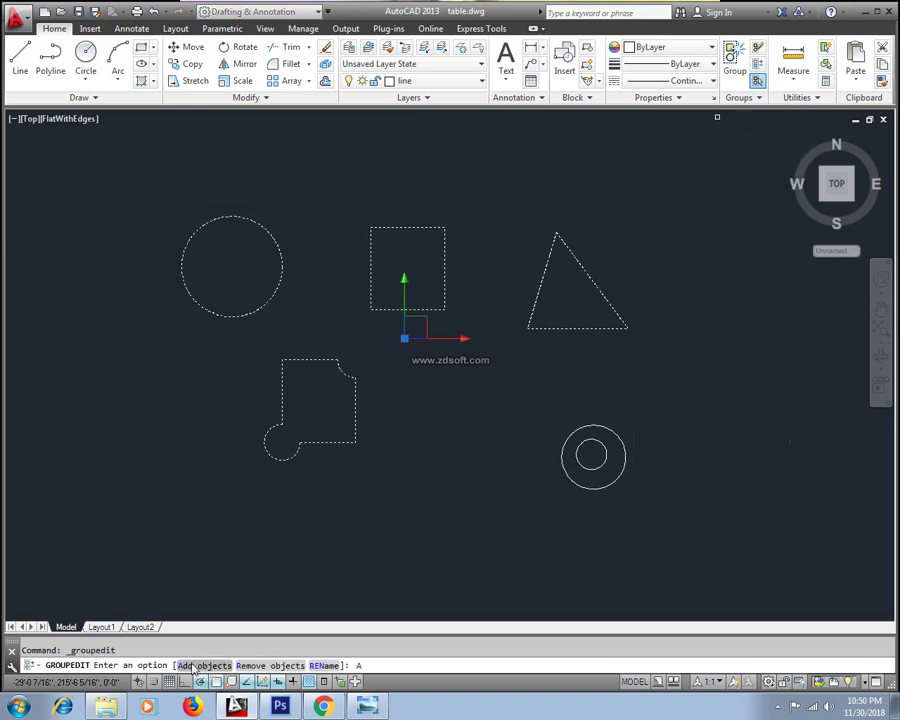
click(206, 665)
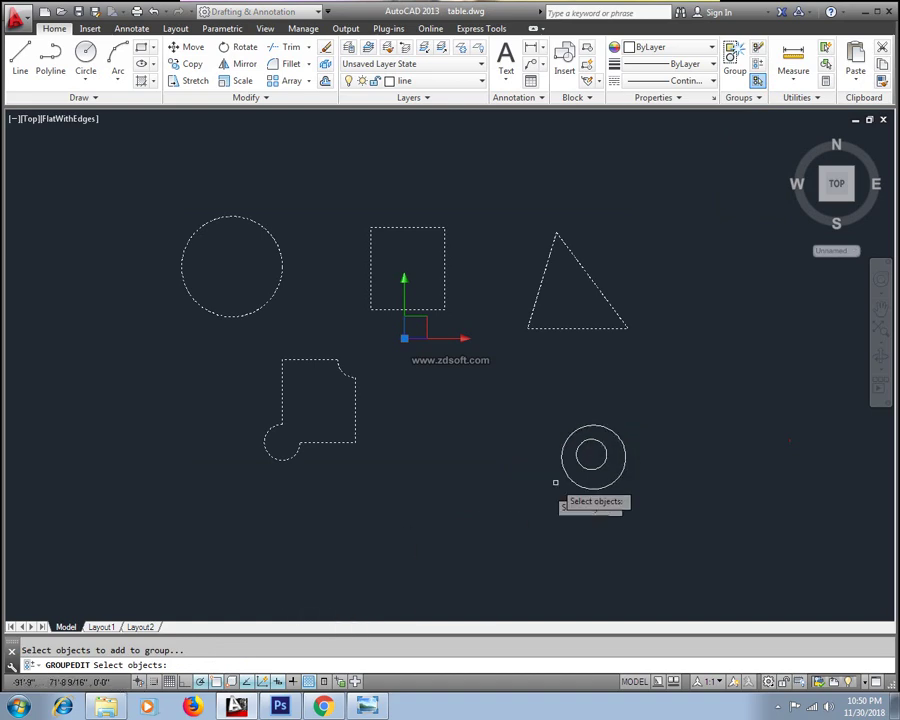
click(656, 416)
click(540, 505)
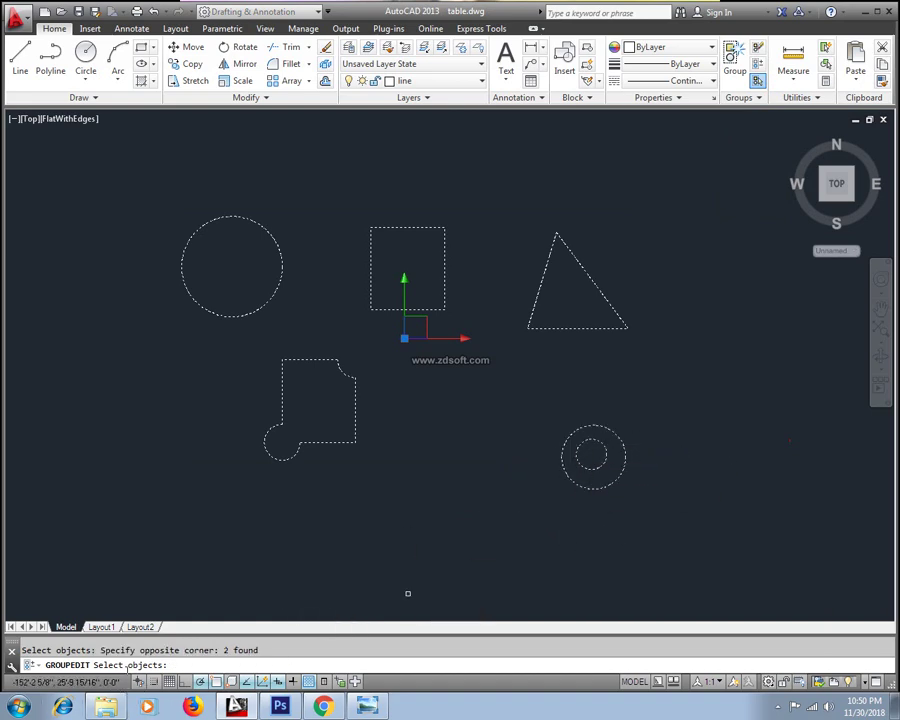
key(Return)
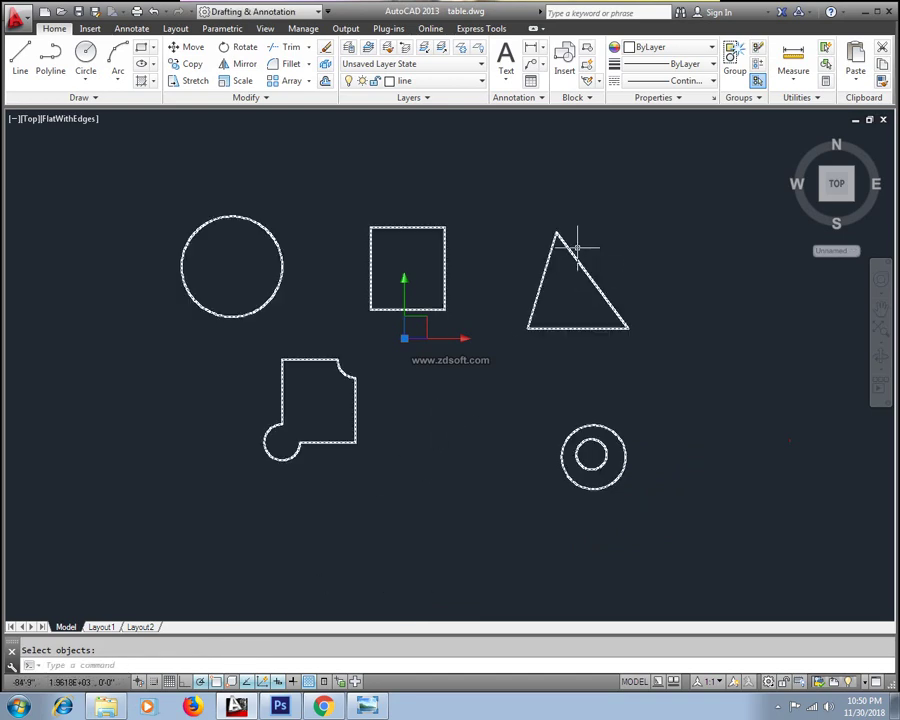
click(566, 244)
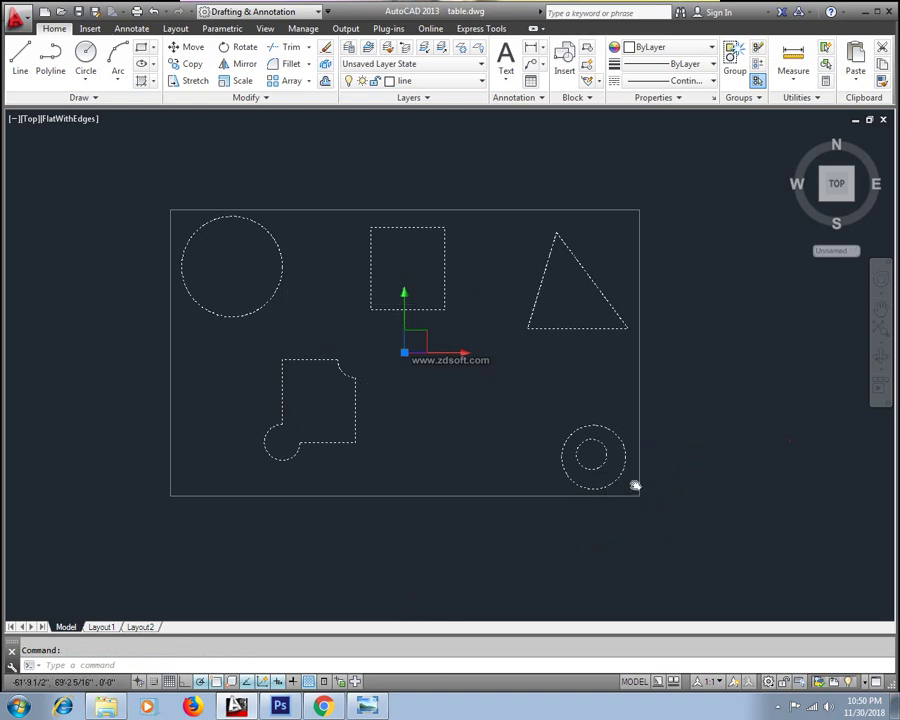
middle_drag(635, 485, 591, 431)
middle_drag(423, 427, 440, 458)
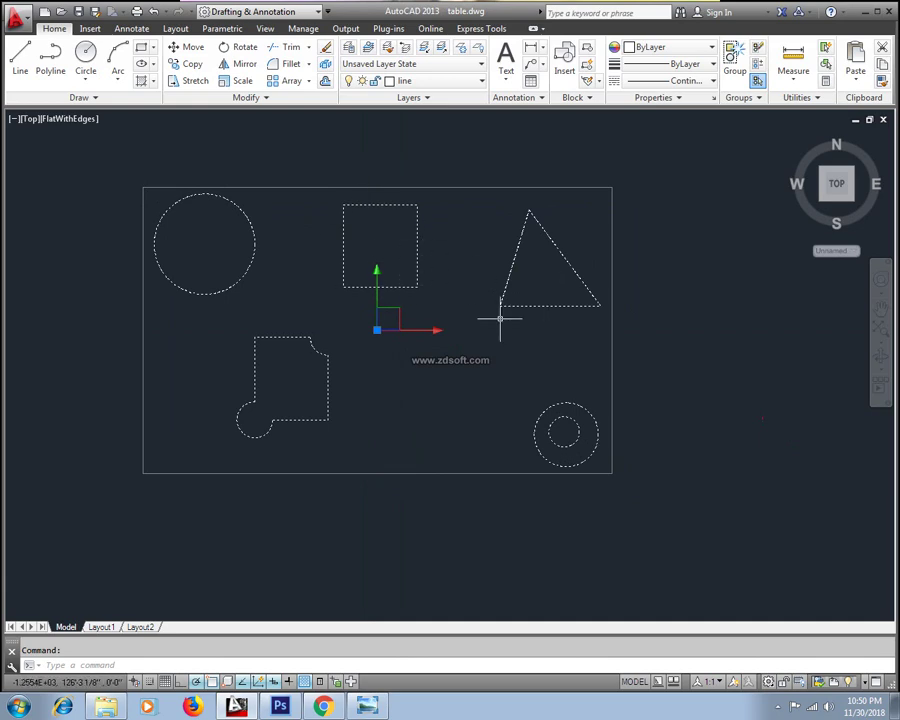
key(Escape)
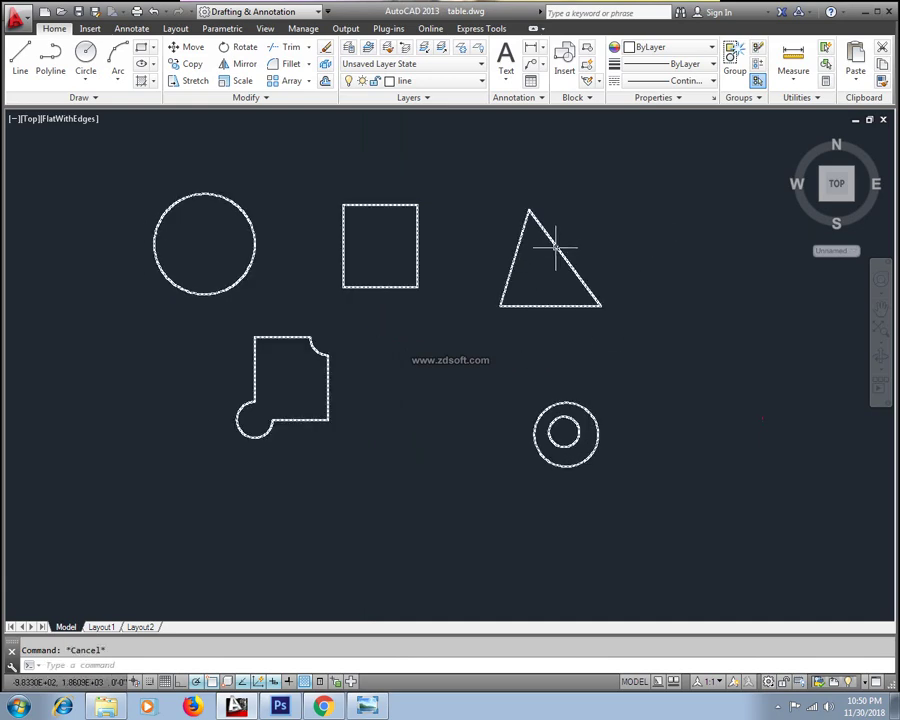
Remove the square from the group with Group Edit's Remove objects option.
click(556, 244)
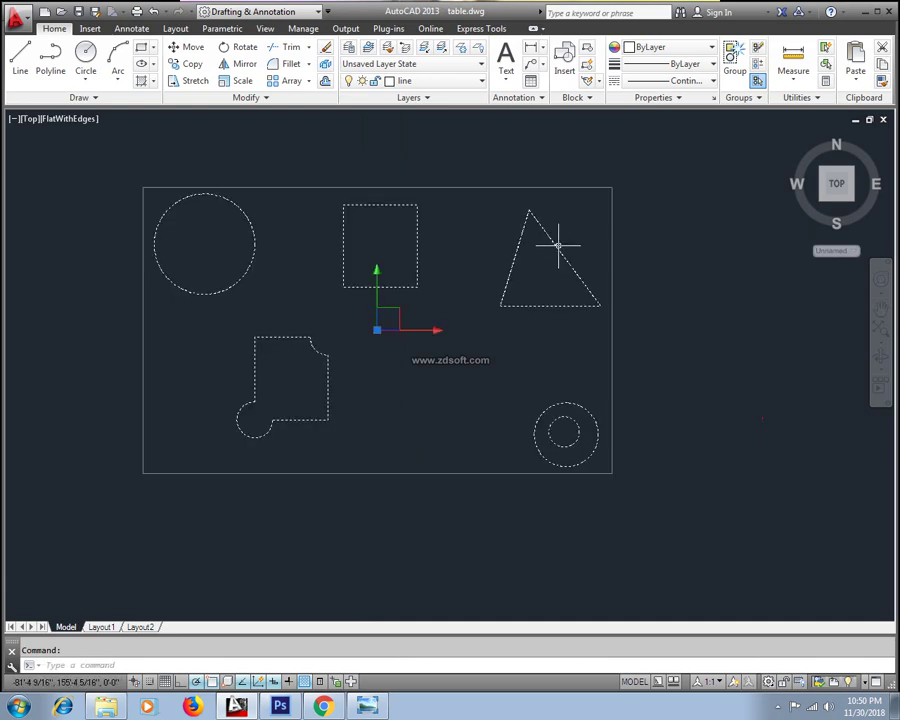
click(759, 66)
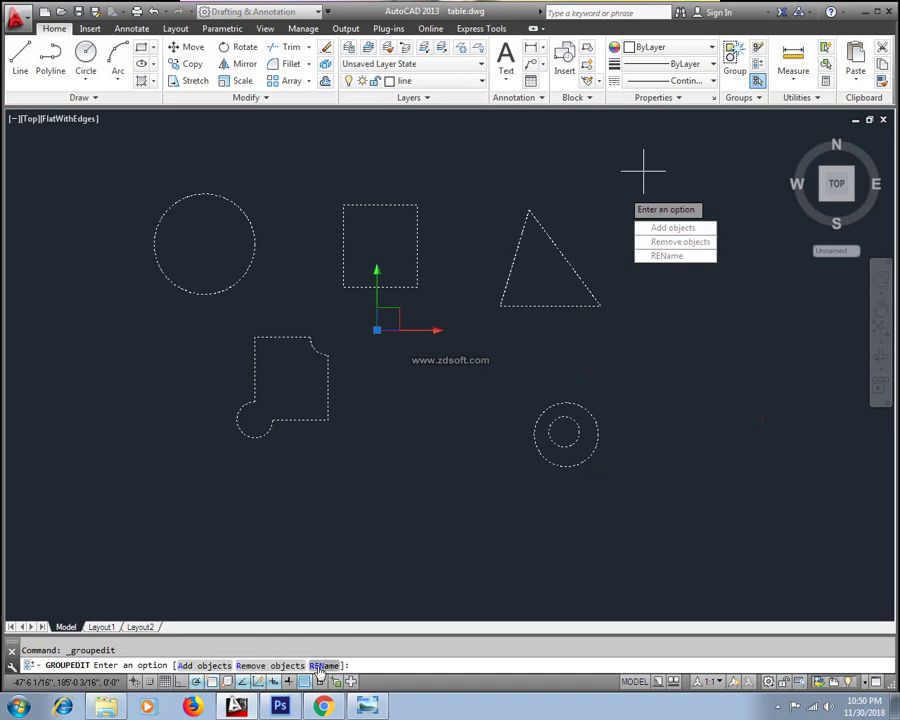
click(262, 665)
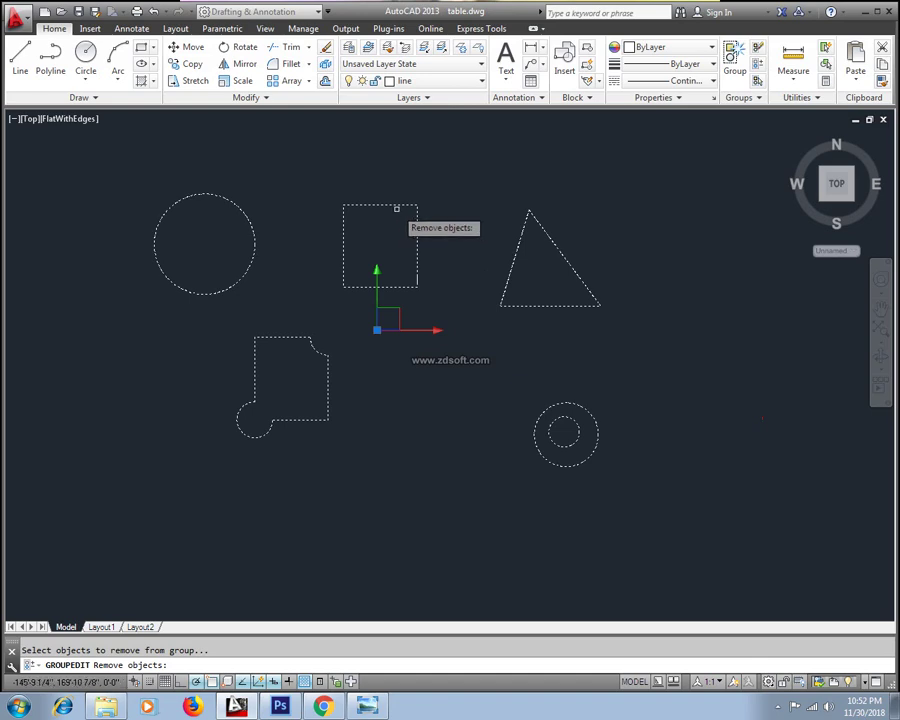
click(392, 205)
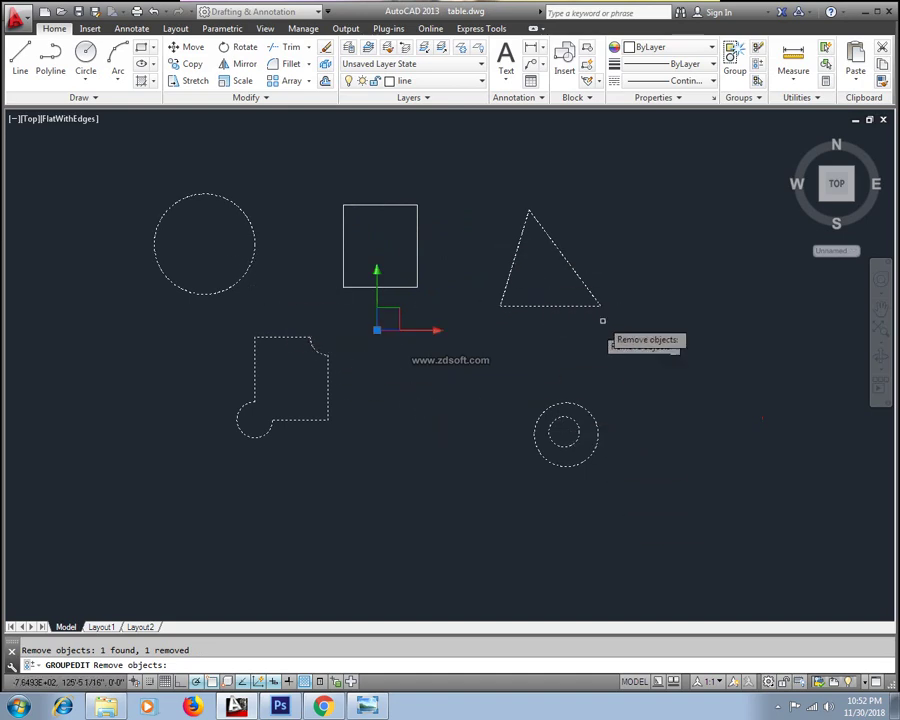
key(Escape)
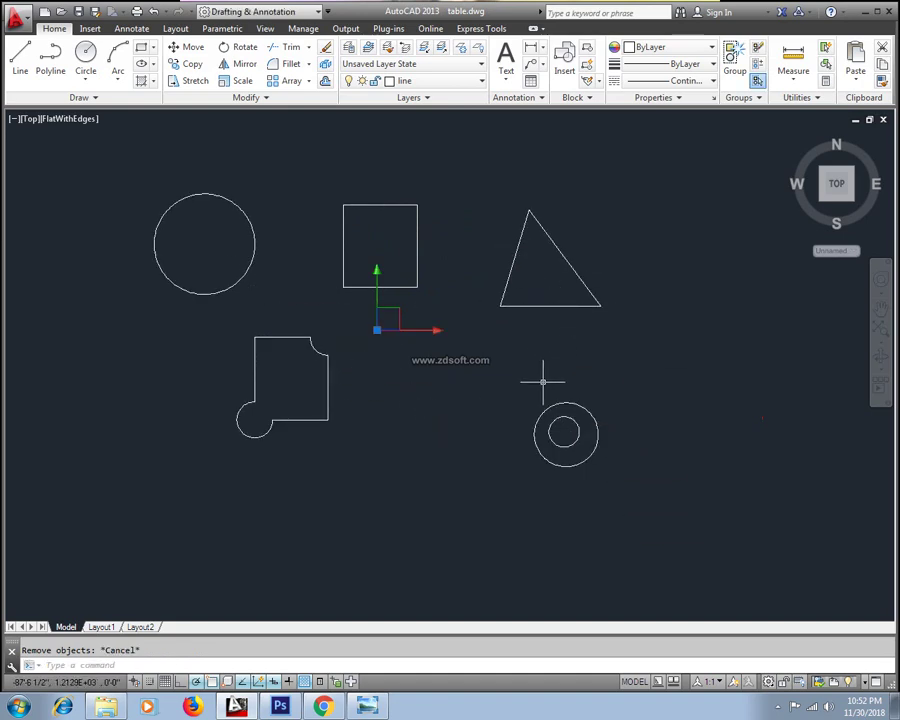
middle_drag(516, 362, 484, 358)
key(ctrl+a)
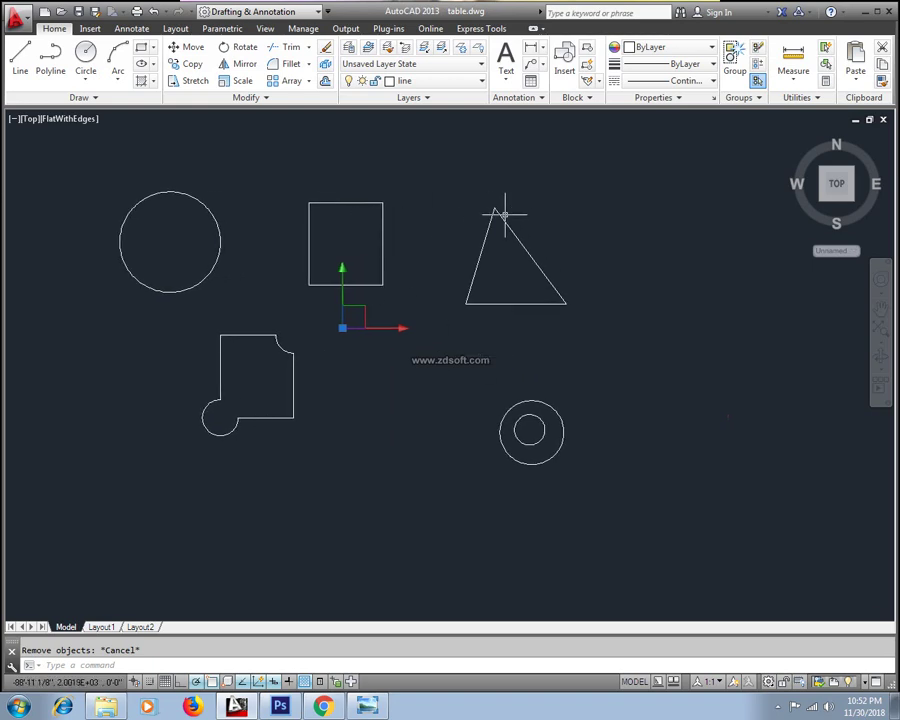
Group all the selected shapes with G, then start and cancel a Move.
text(g)
key(Return)
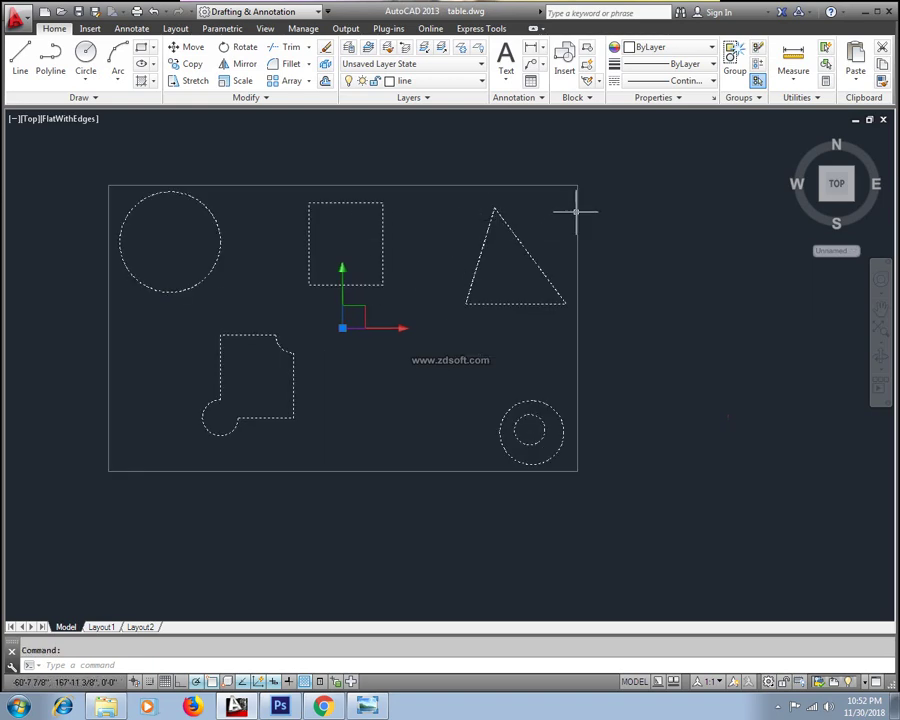
text(m)
key(Return)
click(566, 302)
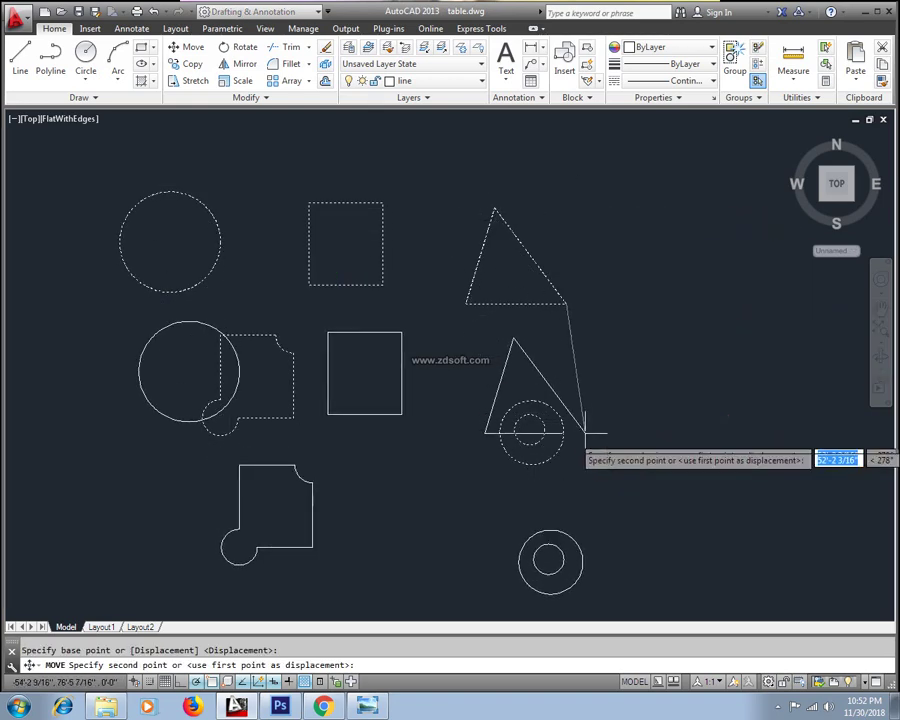
key(Escape)
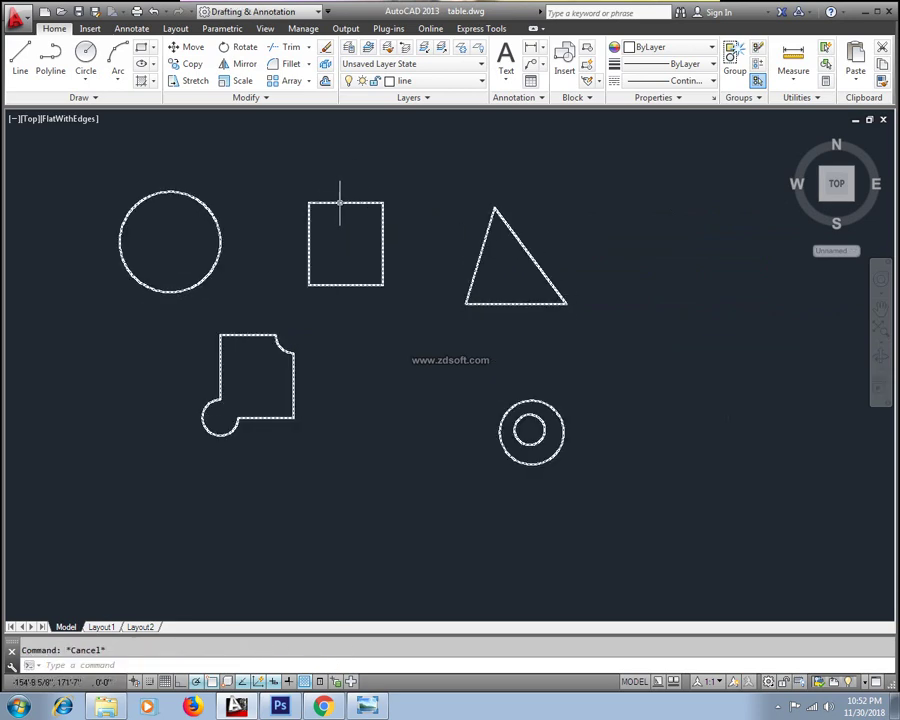
middle_drag(381, 263, 359, 253)
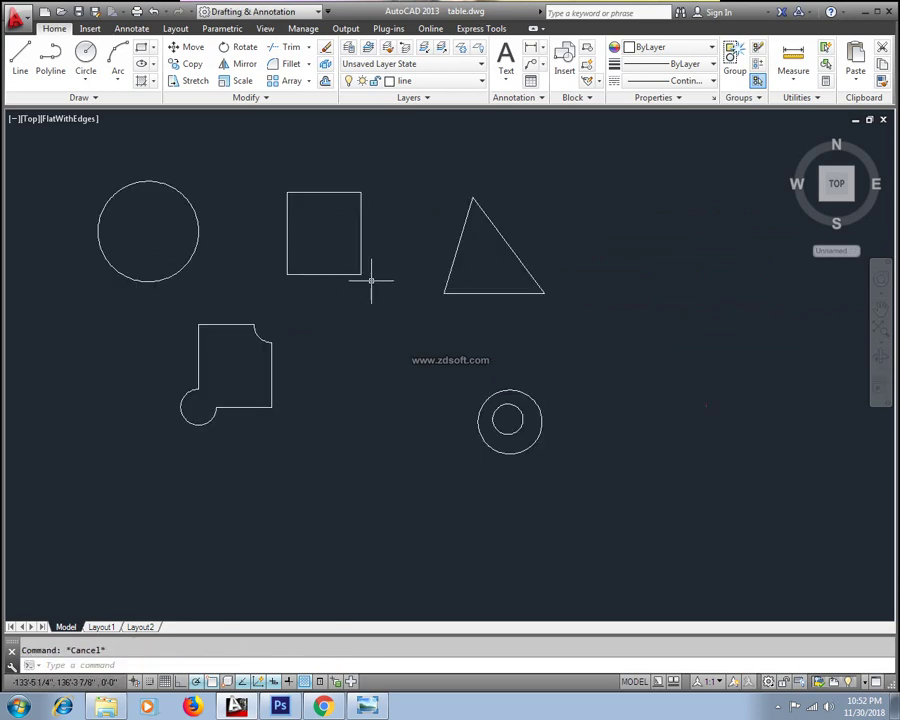
Remove the rectangle from the group via Group Edit and confirm it selects alone.
drag(87, 175, 555, 460)
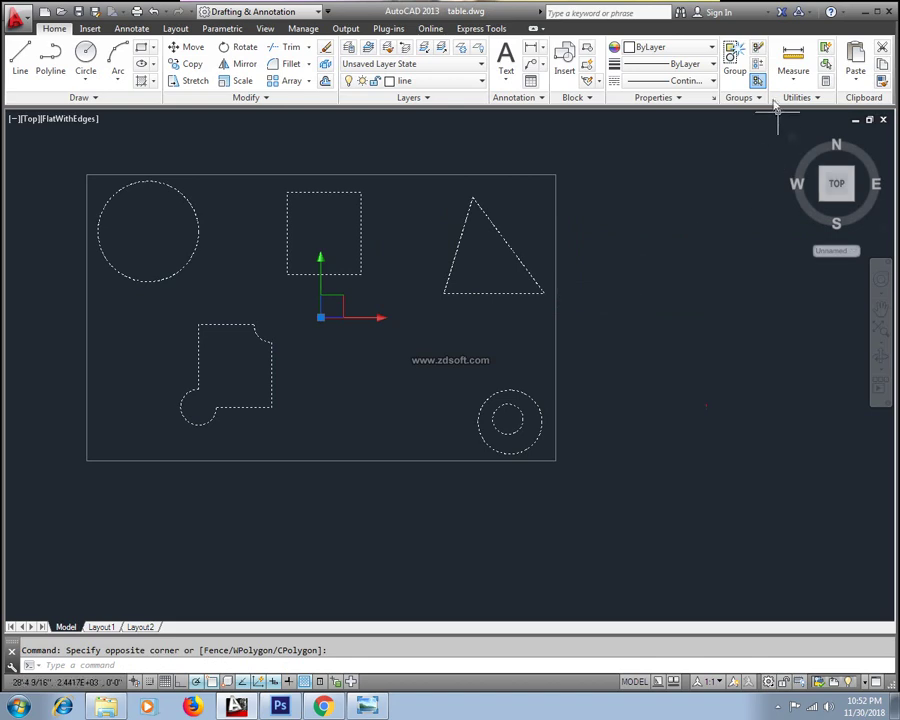
click(757, 68)
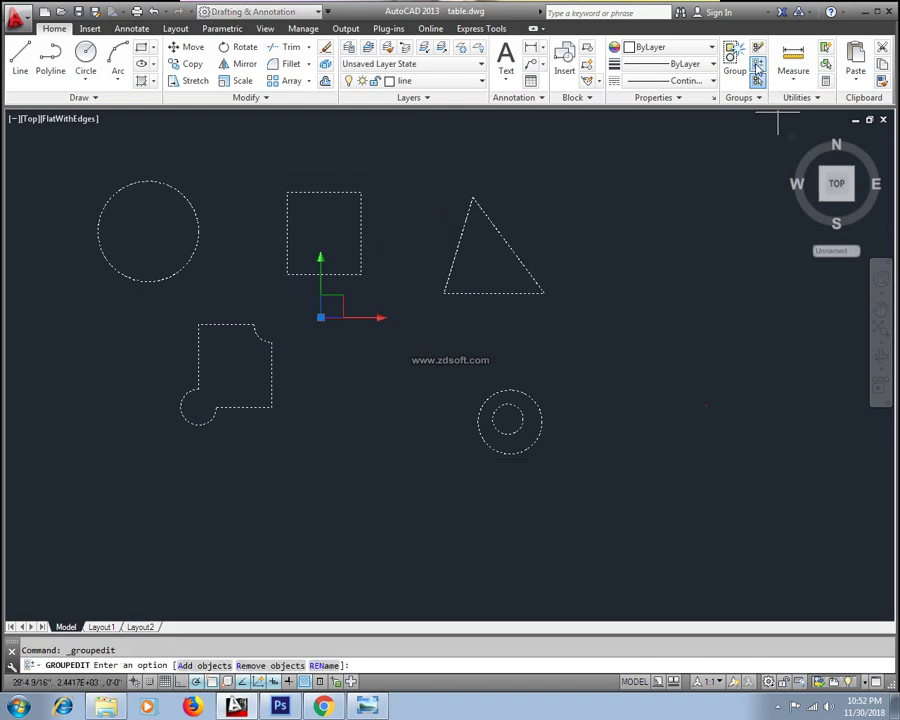
click(252, 666)
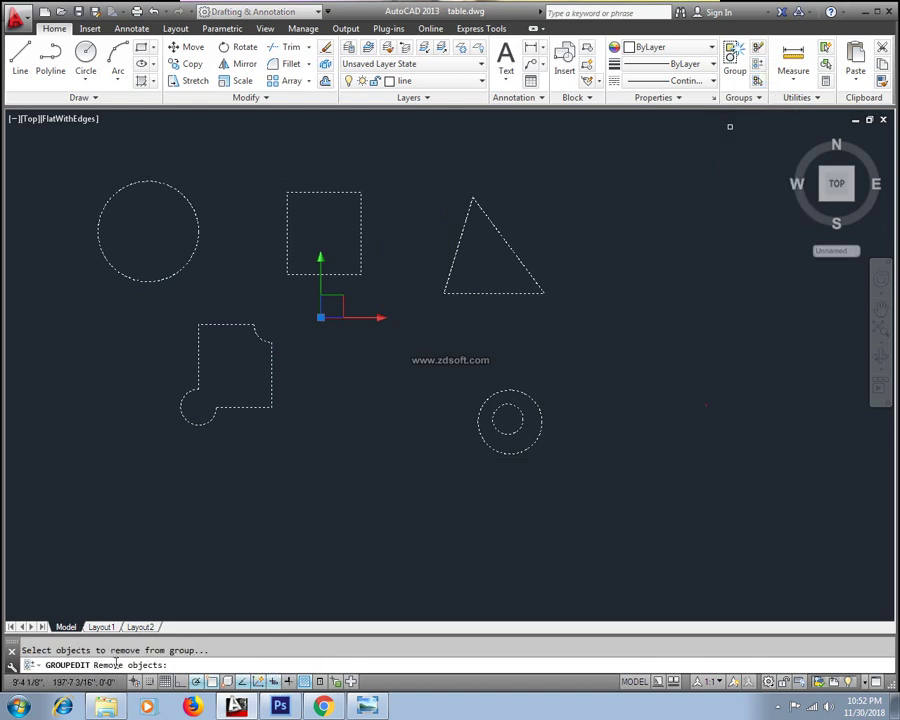
click(306, 192)
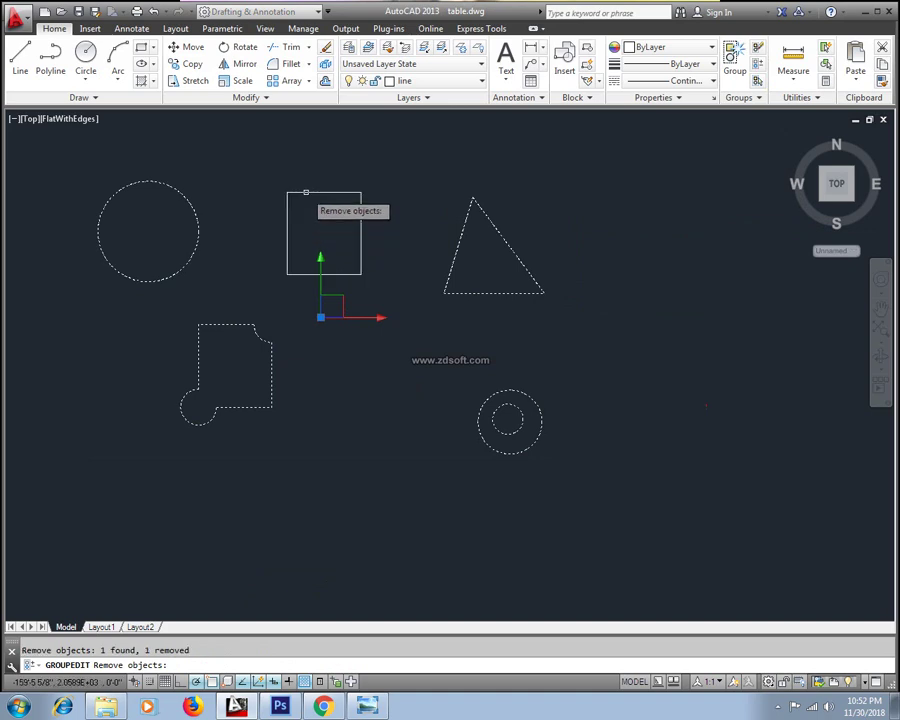
key(Return)
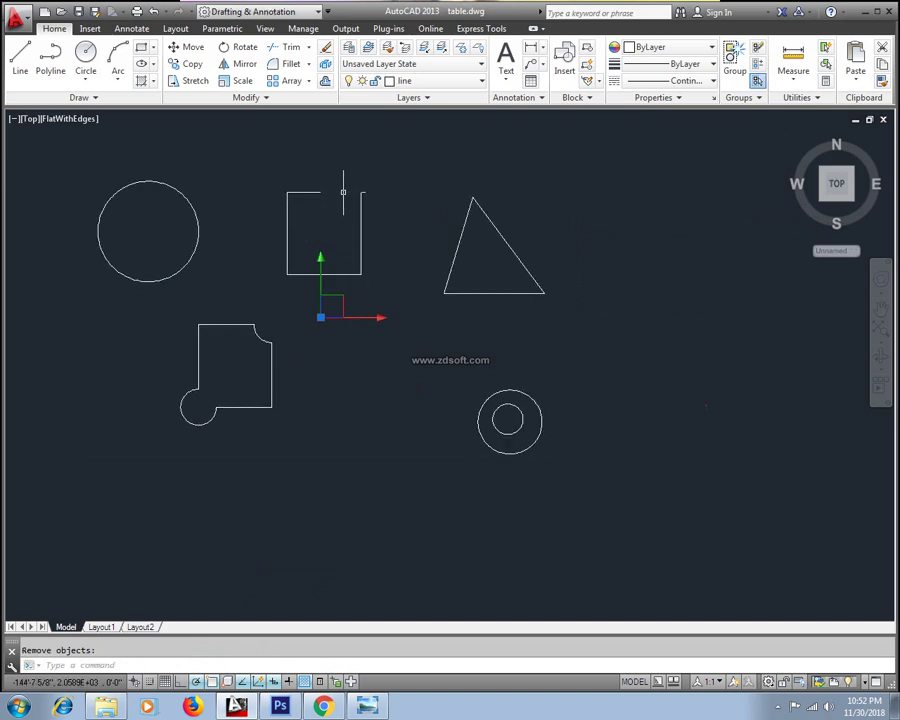
click(343, 192)
click(332, 177)
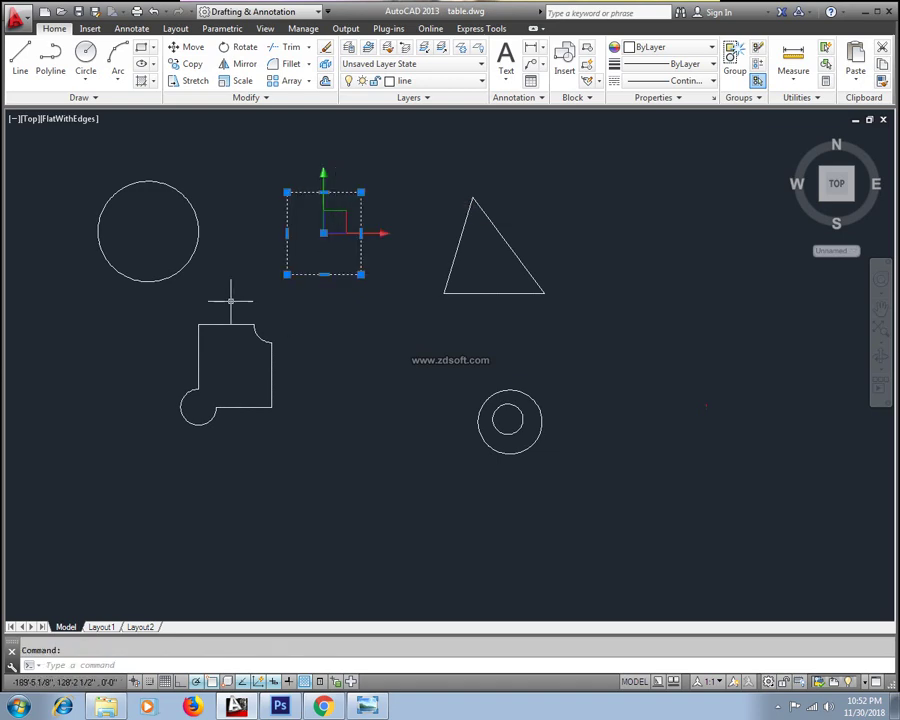
Move the remaining group down and right, using the small circle's centre as base point.
key(Escape)
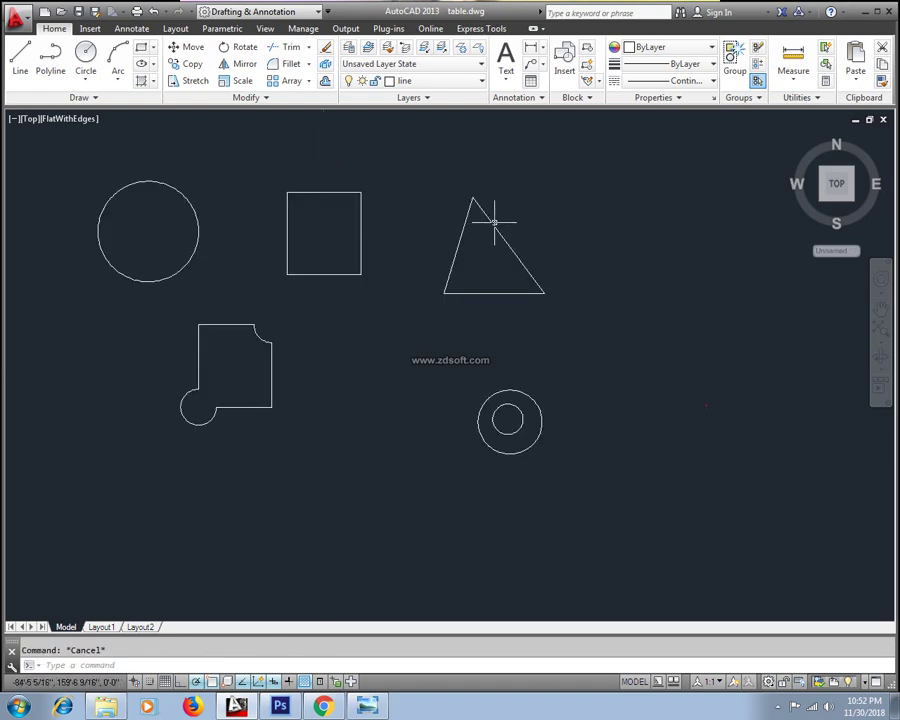
click(494, 215)
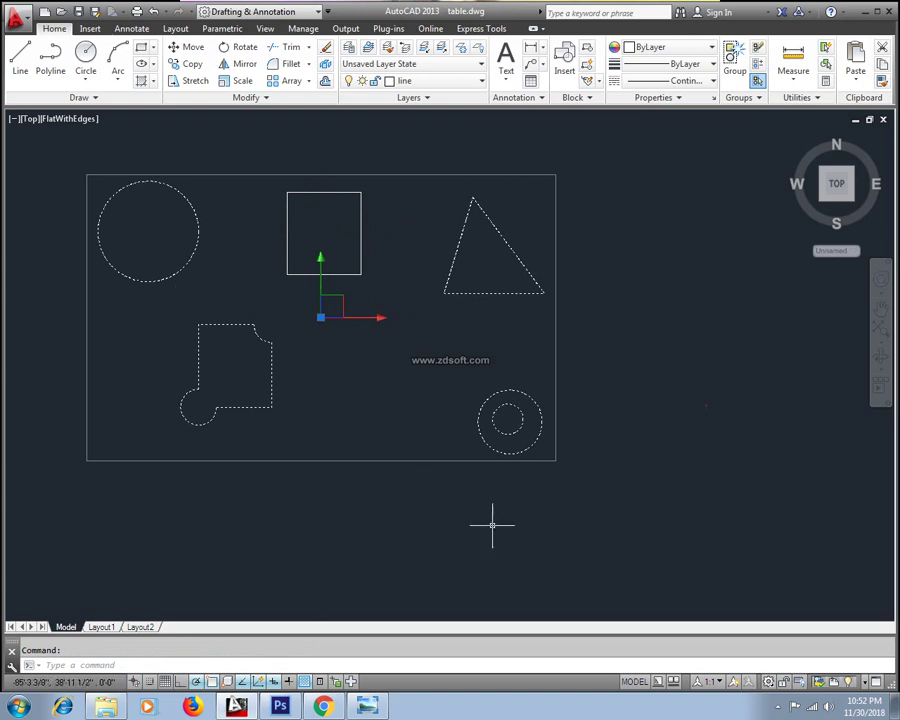
text(m)
key(Return)
click(507, 420)
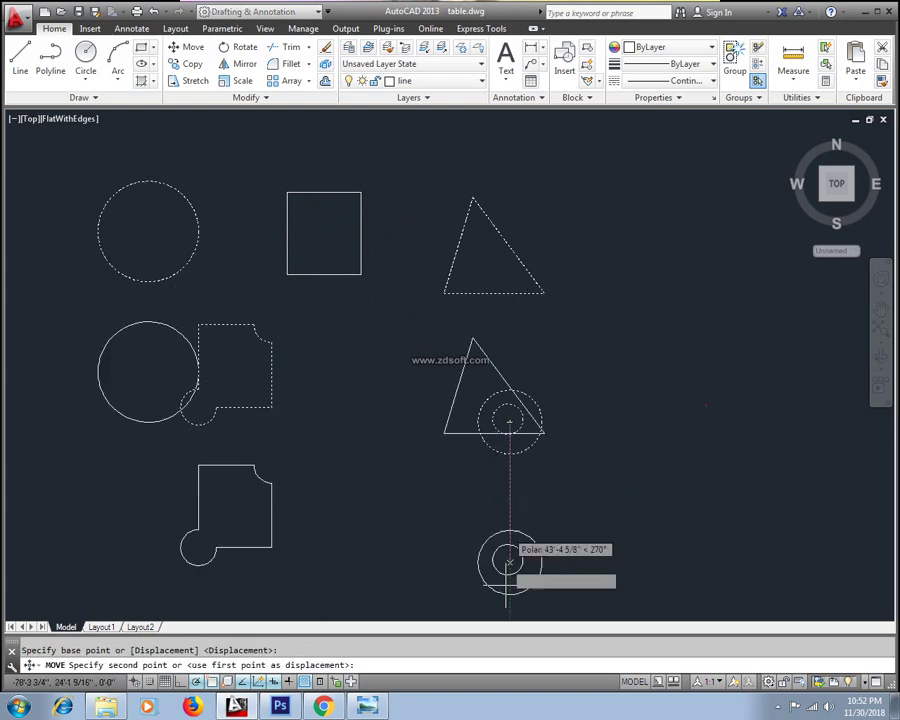
click(560, 500)
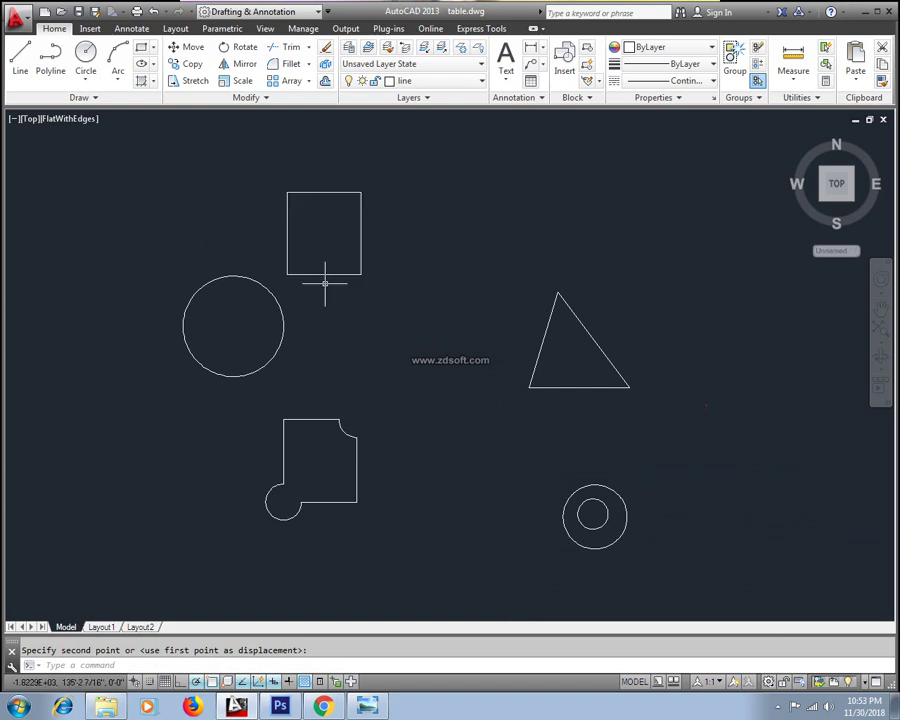
Move the rectangle separately down and right from its lower-right corner.
click(361, 245)
text(m)
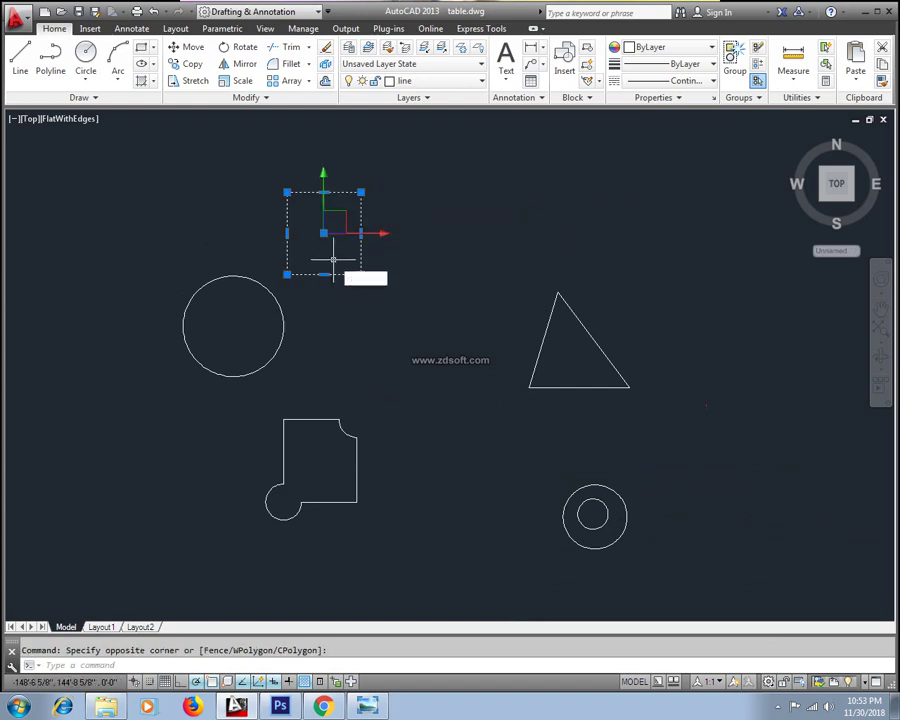
key(Return)
click(362, 275)
click(450, 301)
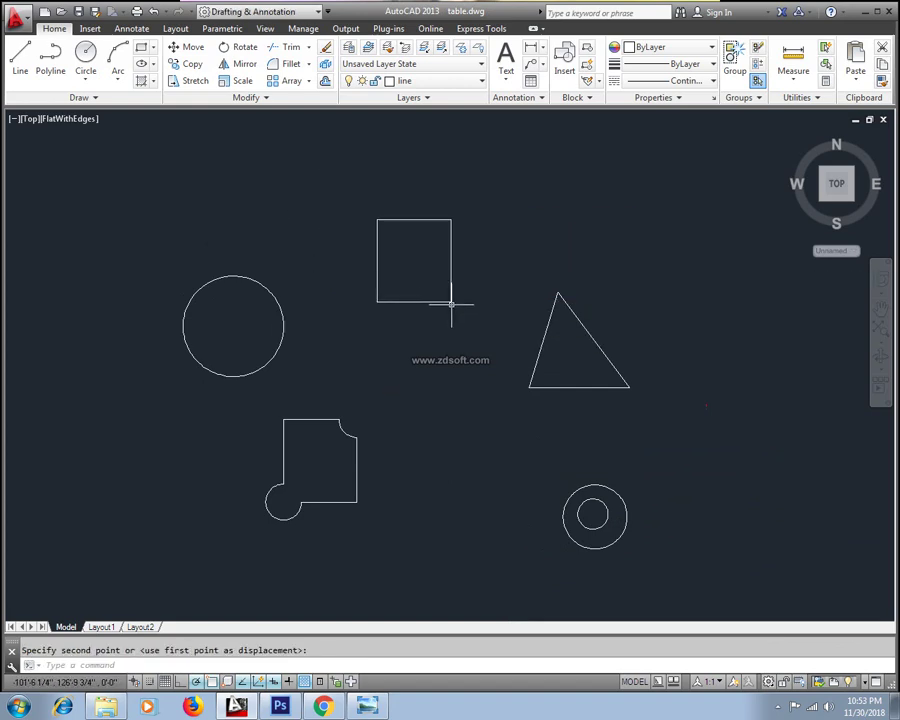
key(Escape)
middle_drag(453, 310, 383, 272)
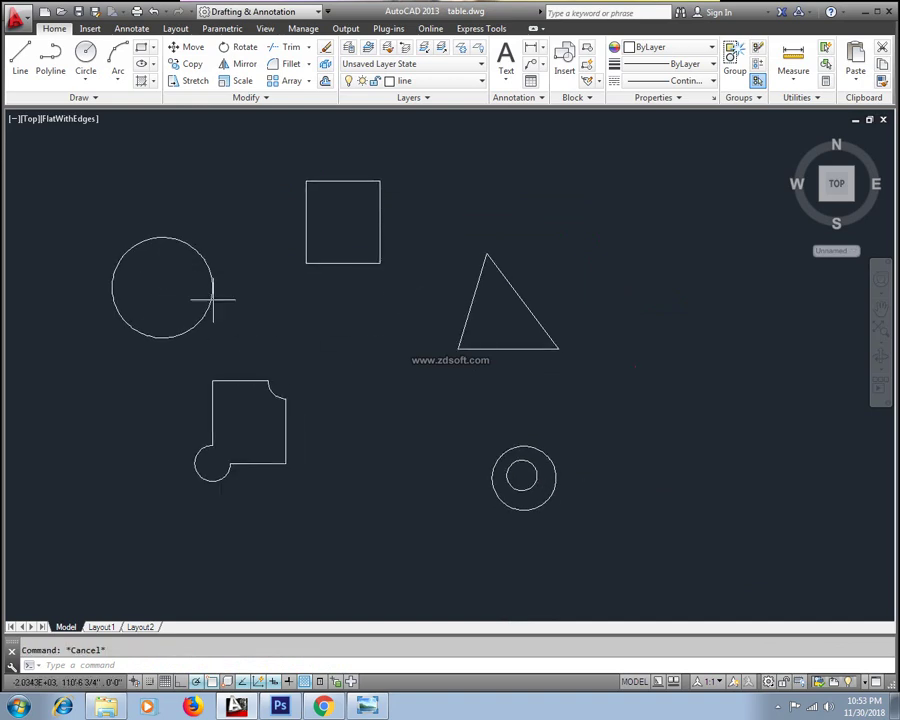
click(380, 205)
click(352, 231)
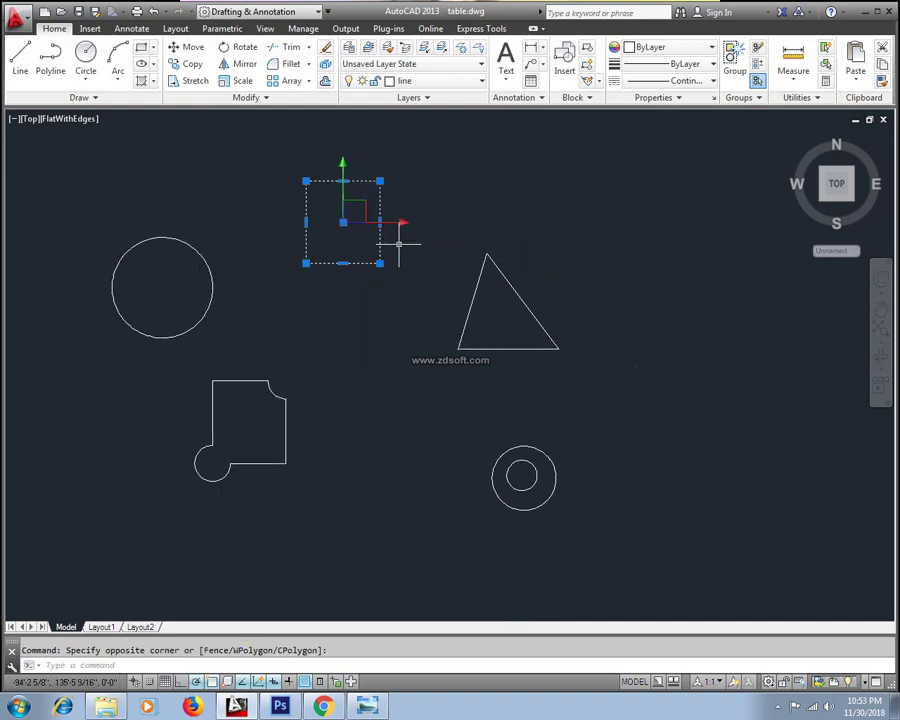
key(Escape)
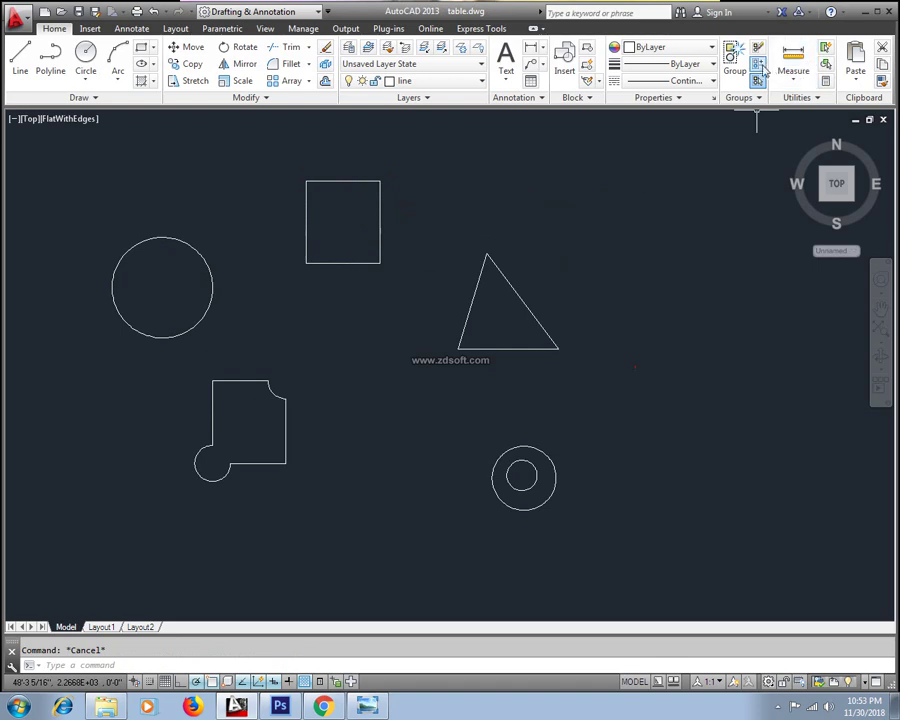
Add the rectangle to the triangle-and-circles group using Group Edit's Add objects option.
click(758, 66)
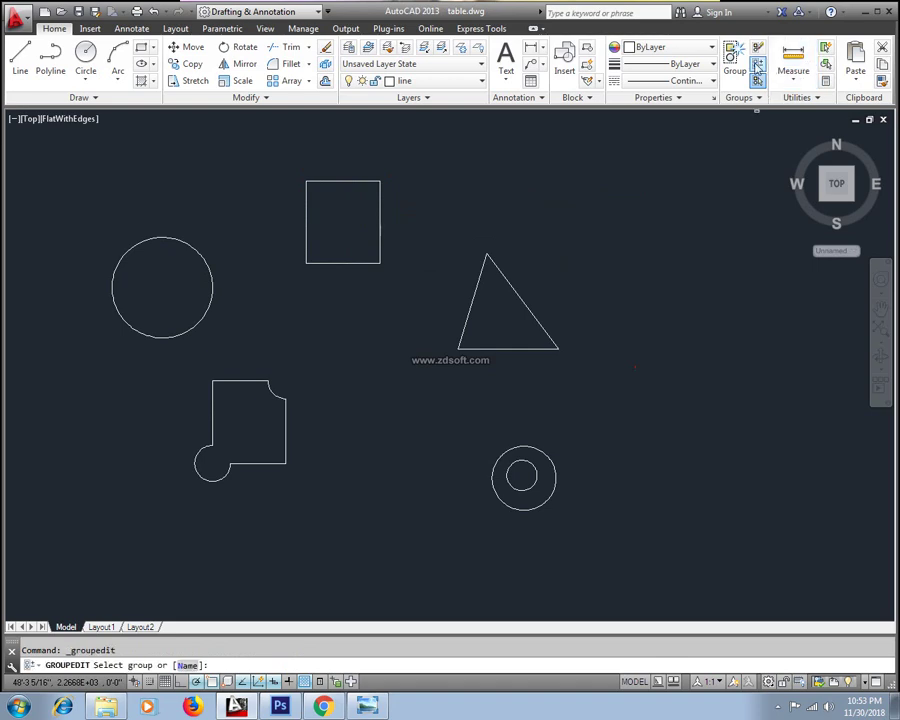
click(525, 310)
click(525, 310)
click(760, 80)
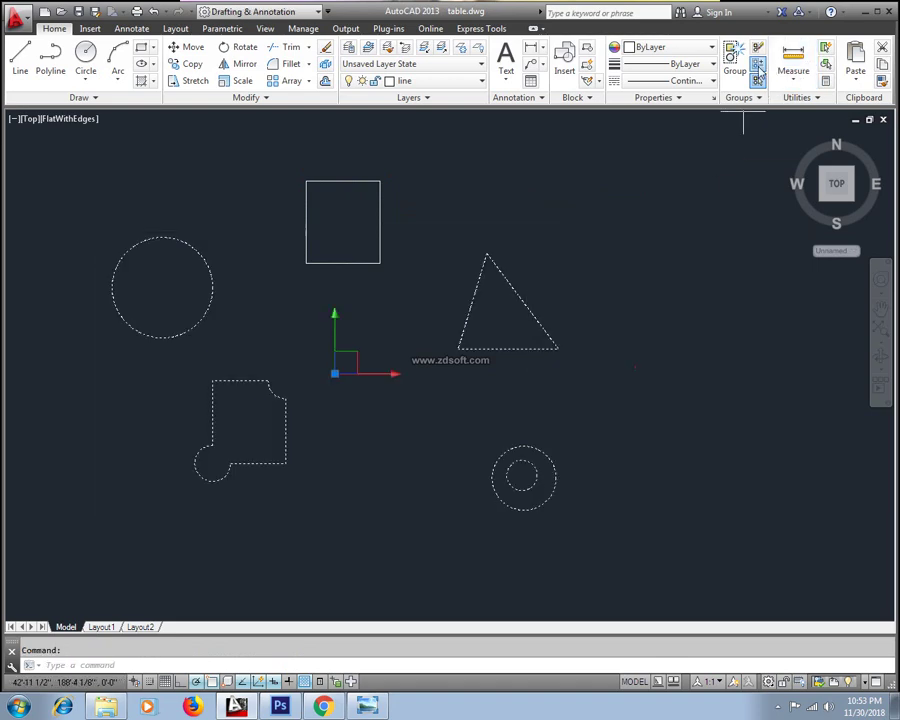
click(745, 199)
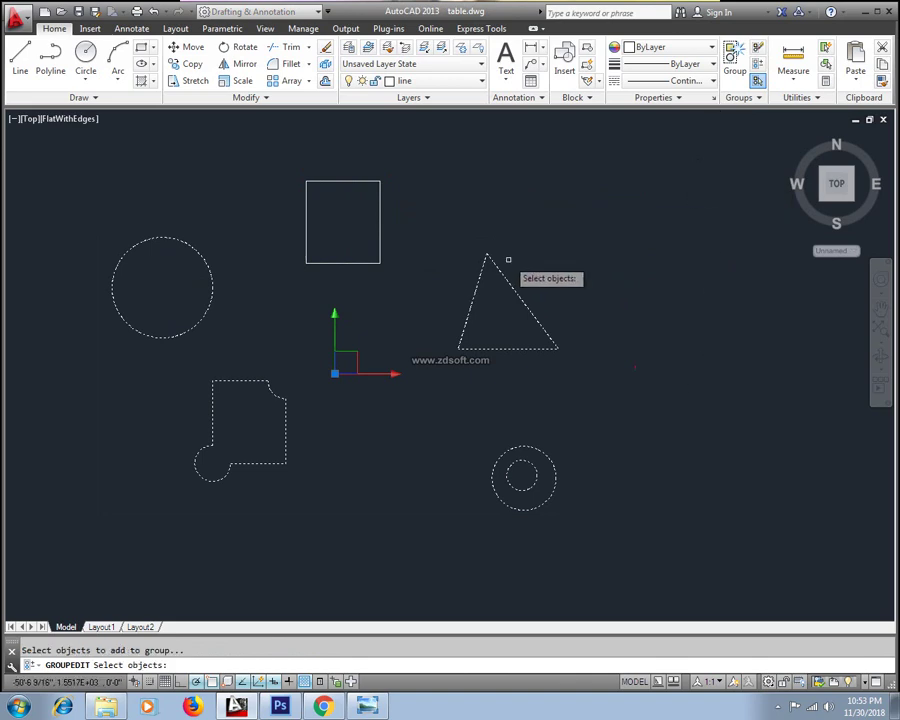
click(330, 183)
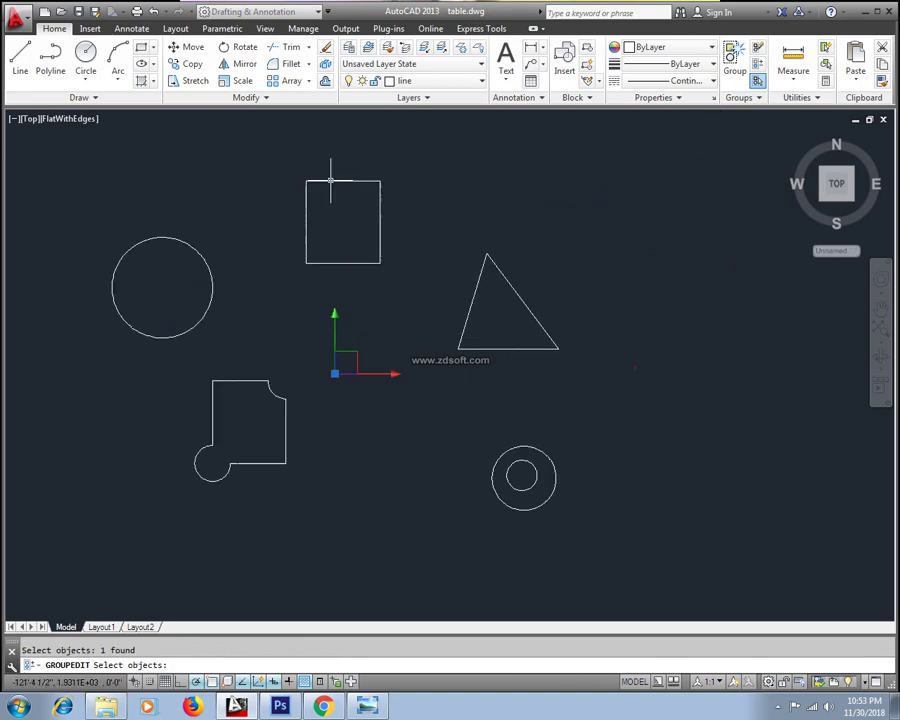
key(Return)
Remove the large left circle from the group with Group Edit's Remove objects option, then deselect it.
key(Escape)
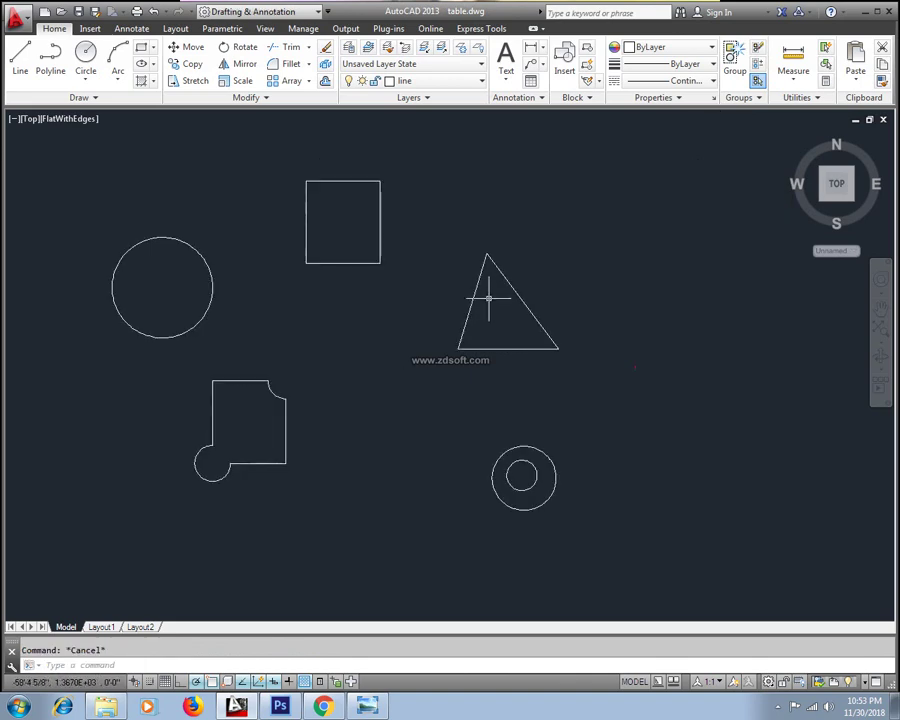
click(377, 183)
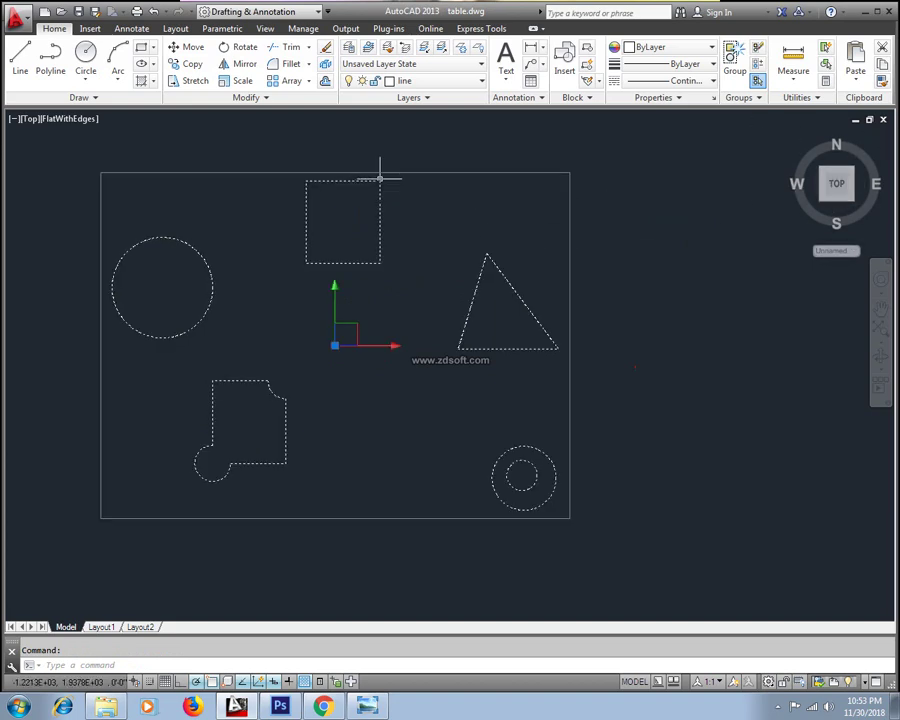
click(758, 78)
key(Down)
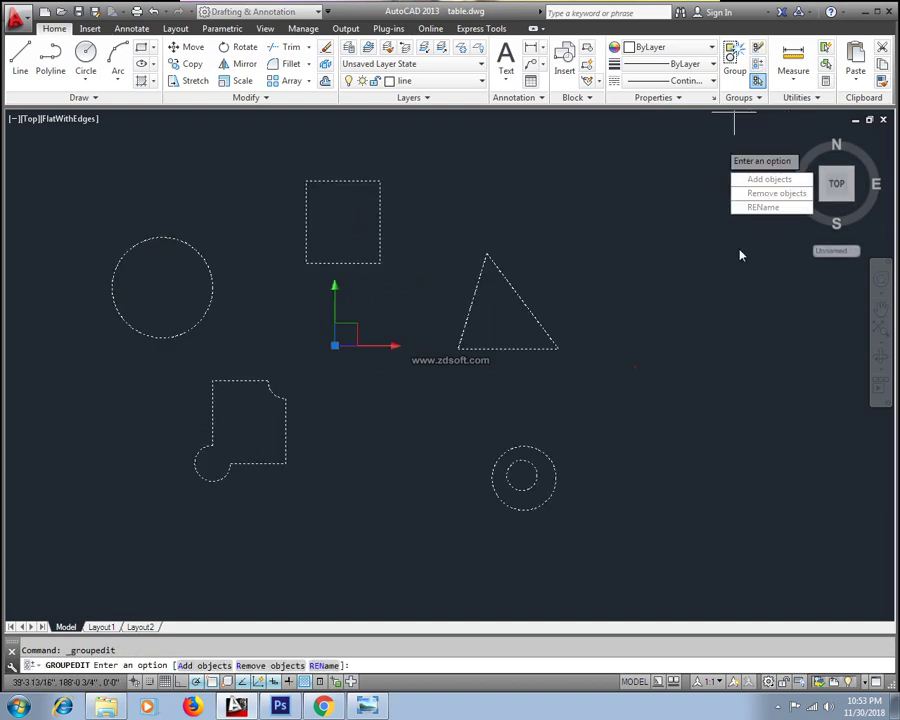
click(762, 195)
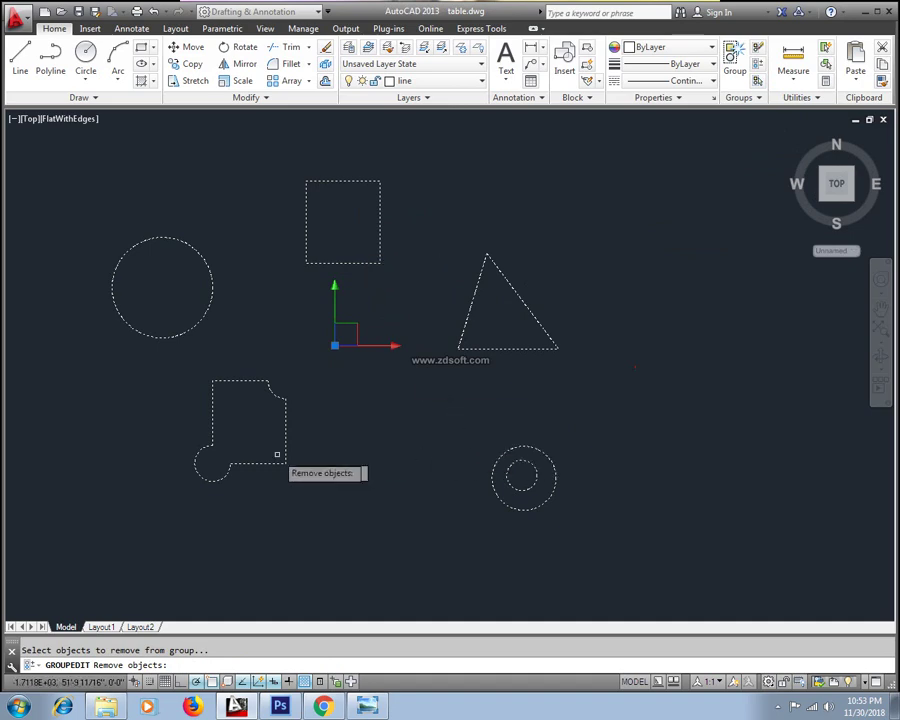
click(192, 330)
key(Return)
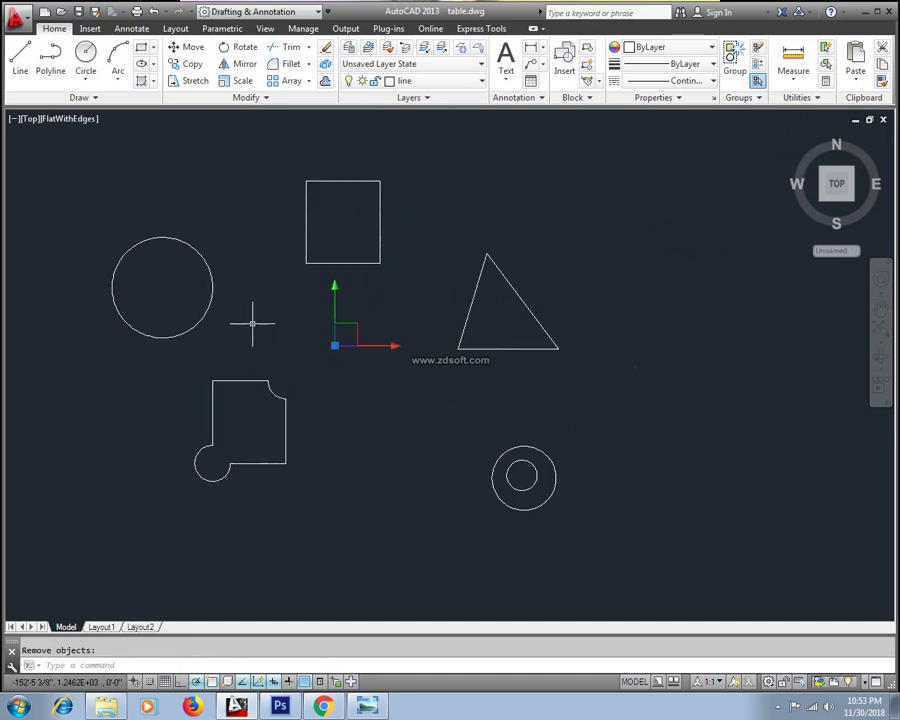
click(197, 243)
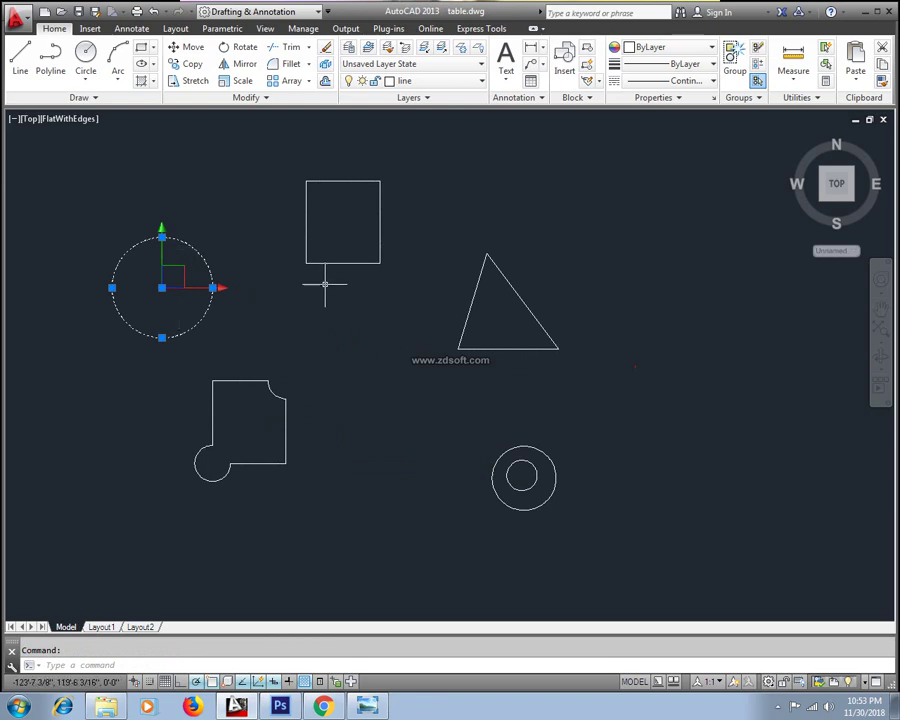
key(Escape)
Zoom to extents so all the shapes fit on screen.
scroll(333, 265, up, 3)
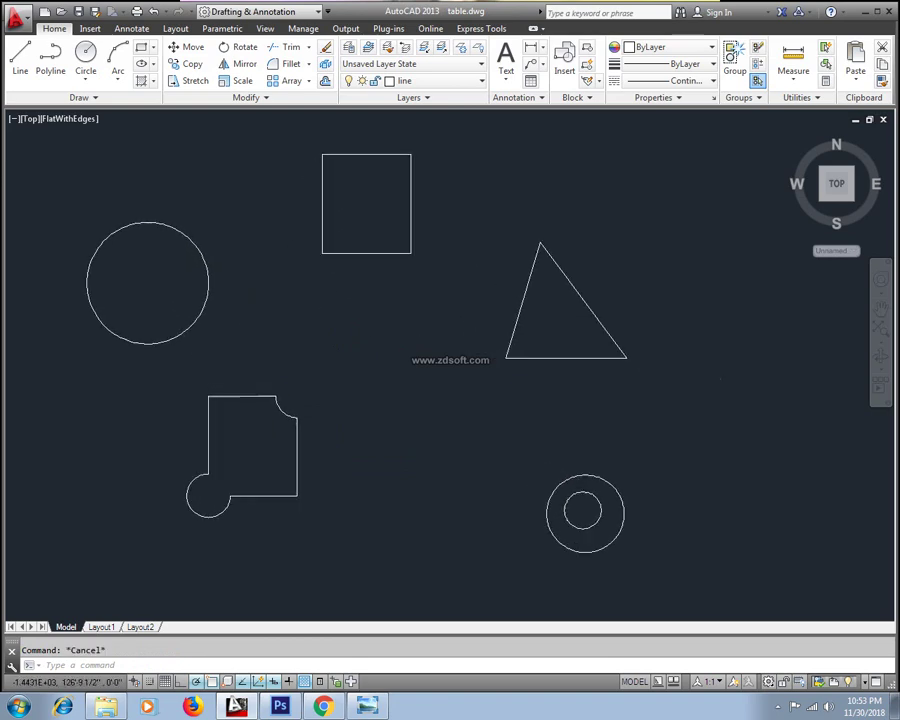
middle_click(600, 516)
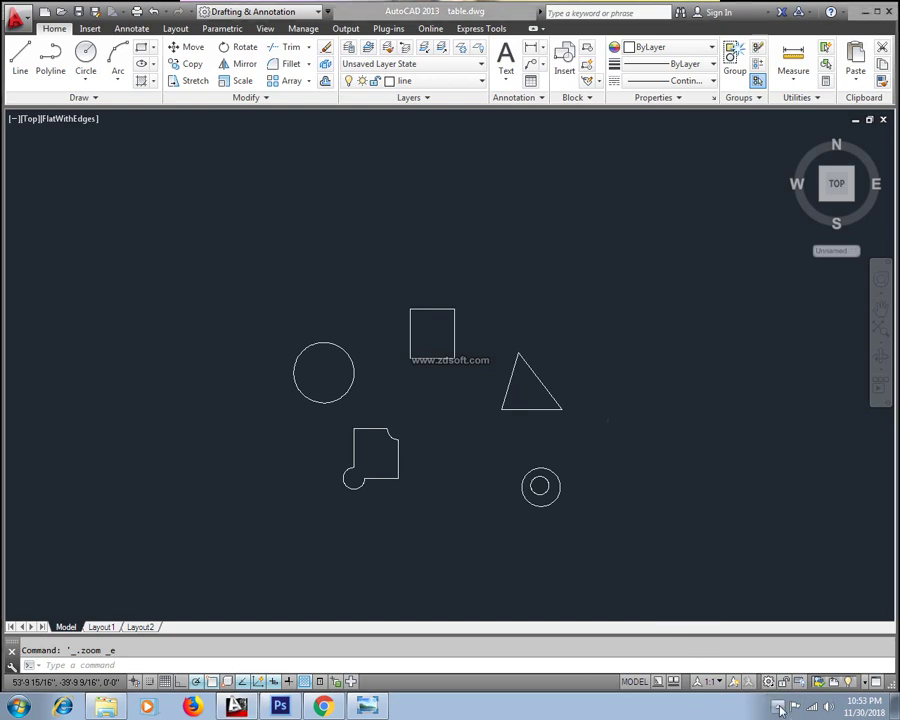
click(778, 707)
click(826, 577)
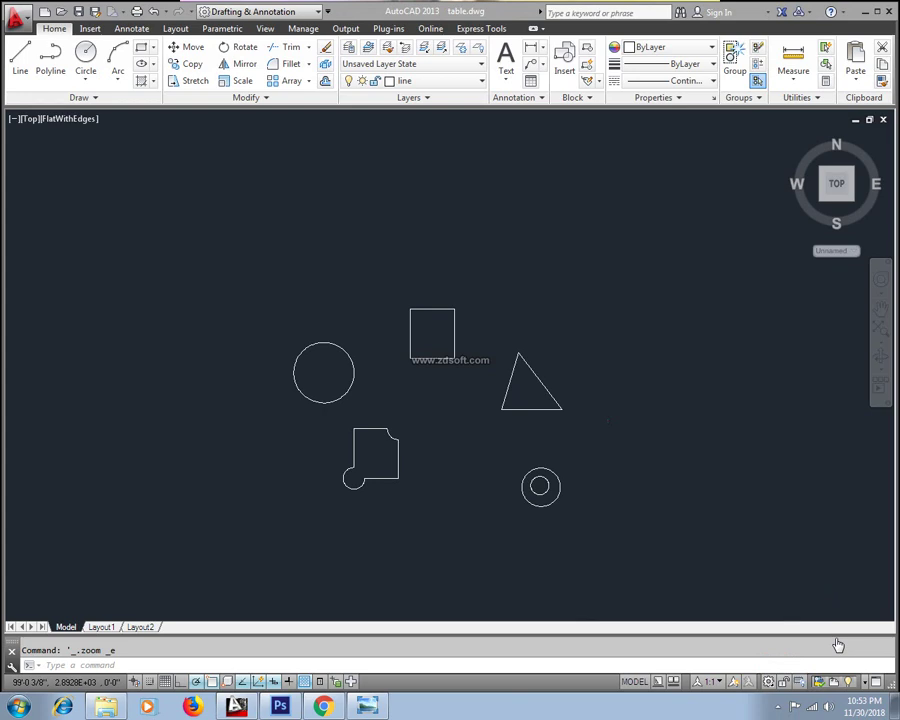
mouse_move(836, 183)
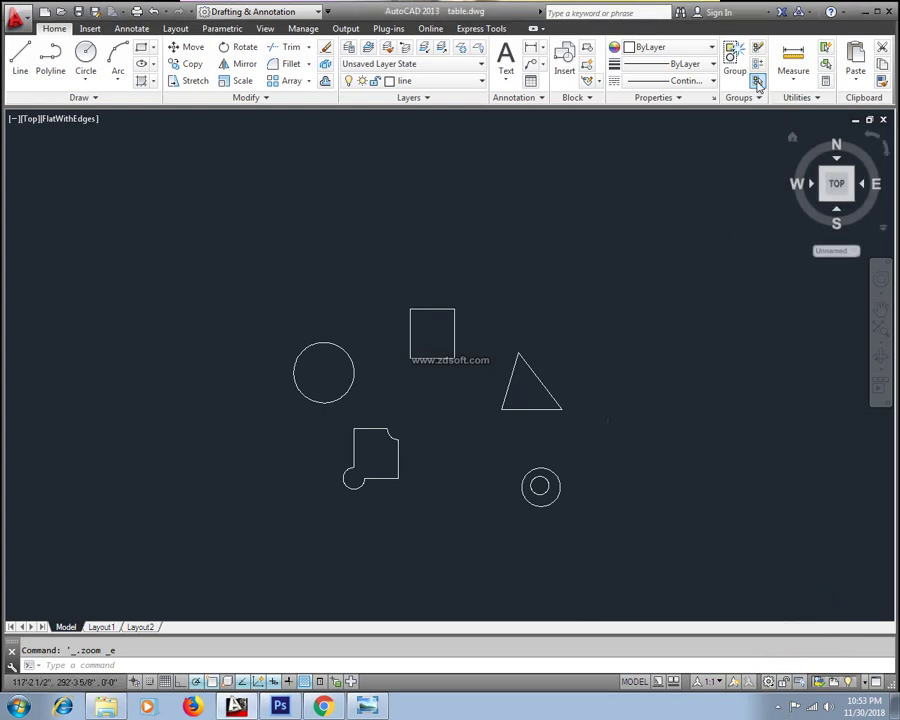
Erase the standalone left circle.
middle_drag(473, 291, 468, 249)
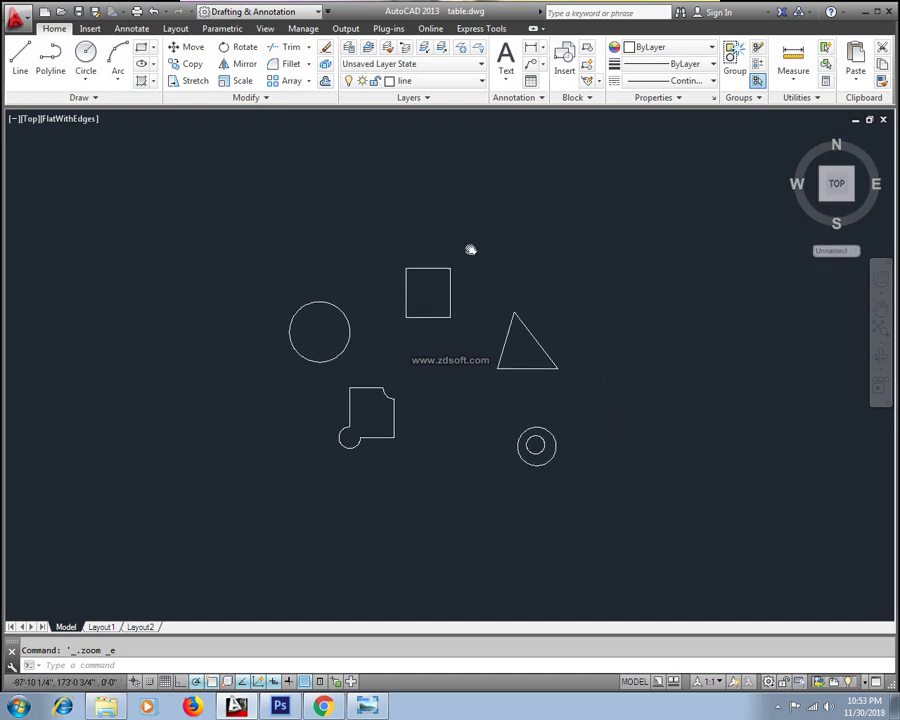
click(540, 345)
middle_drag(544, 352, 526, 234)
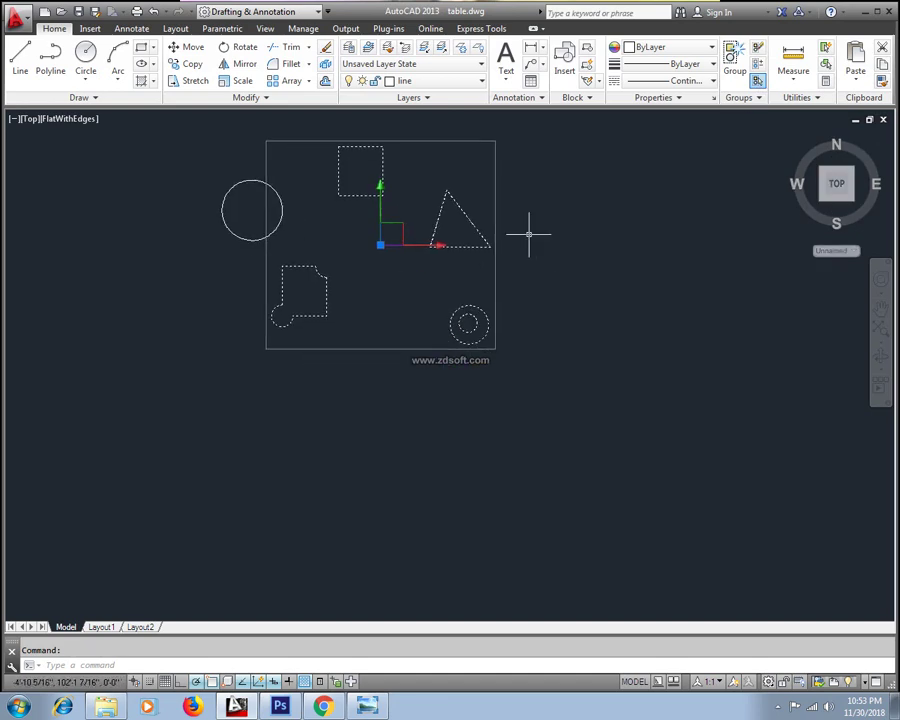
click(240, 238)
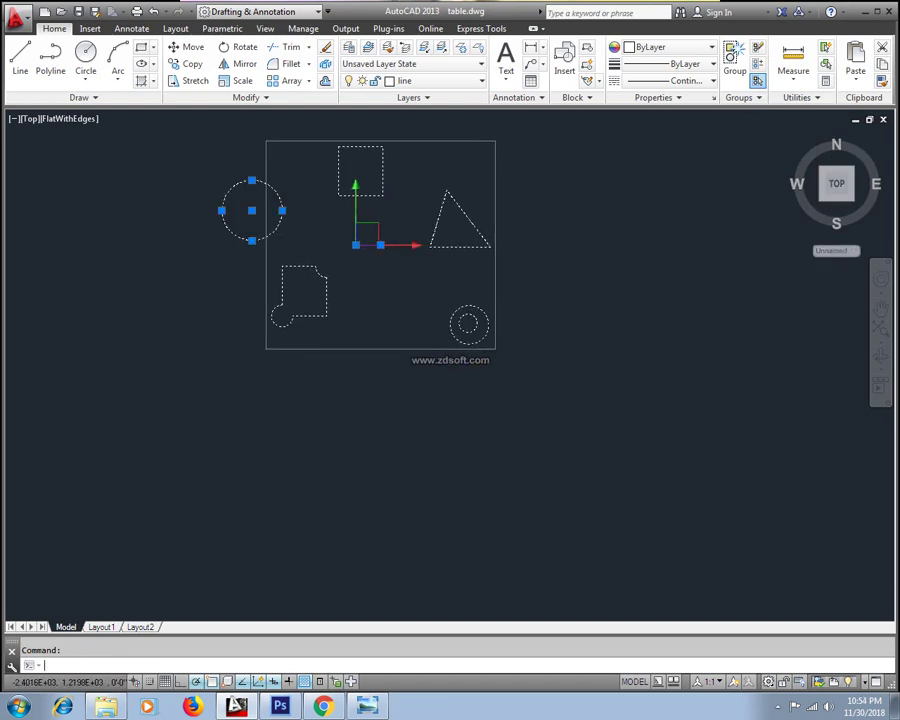
key(Escape)
click(235, 233)
key(Delete)
Zoom in and crossing-select the square, triangle, notched shape and ring, then clear the selection.
middle_drag(374, 230, 371, 340)
scroll(383, 281, up, 2)
click(657, 164)
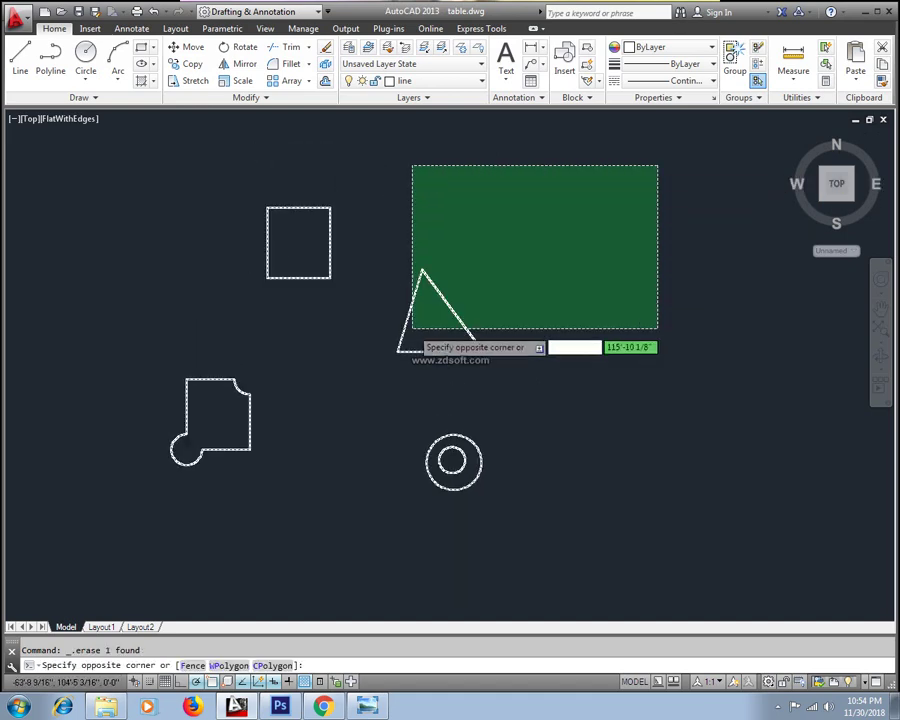
click(161, 497)
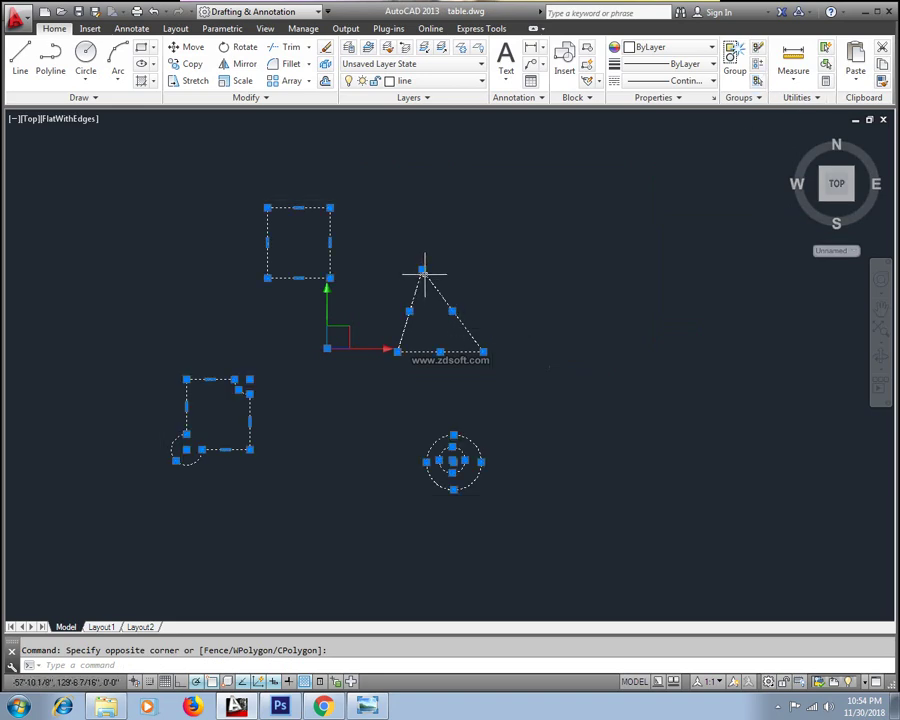
key(Escape)
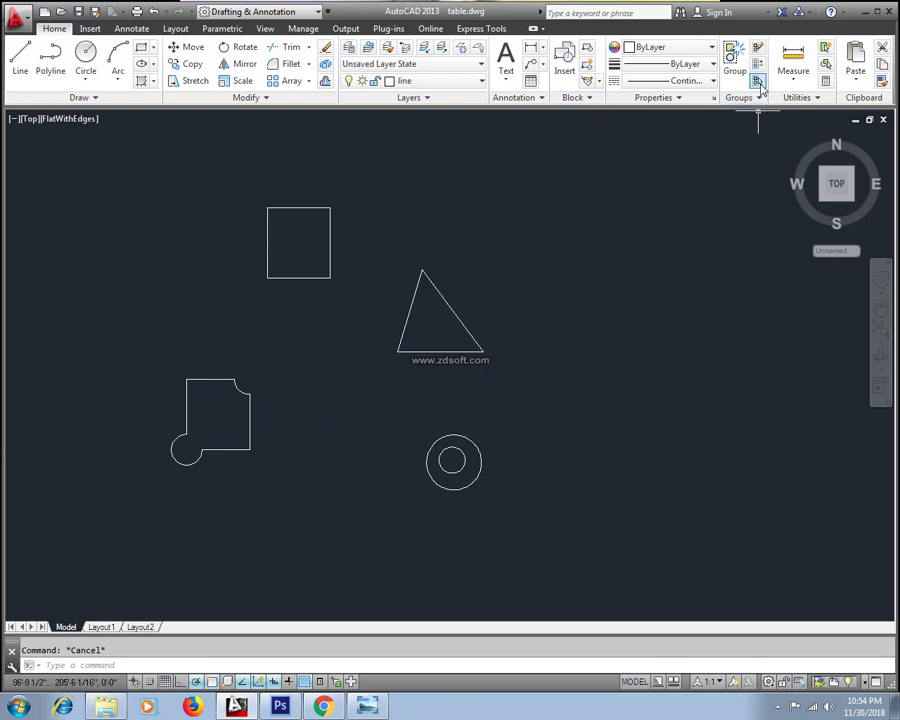
Toggle Group Selection off, back on with Ctrl+A, then off again.
click(314, 208)
mouse_move(836, 183)
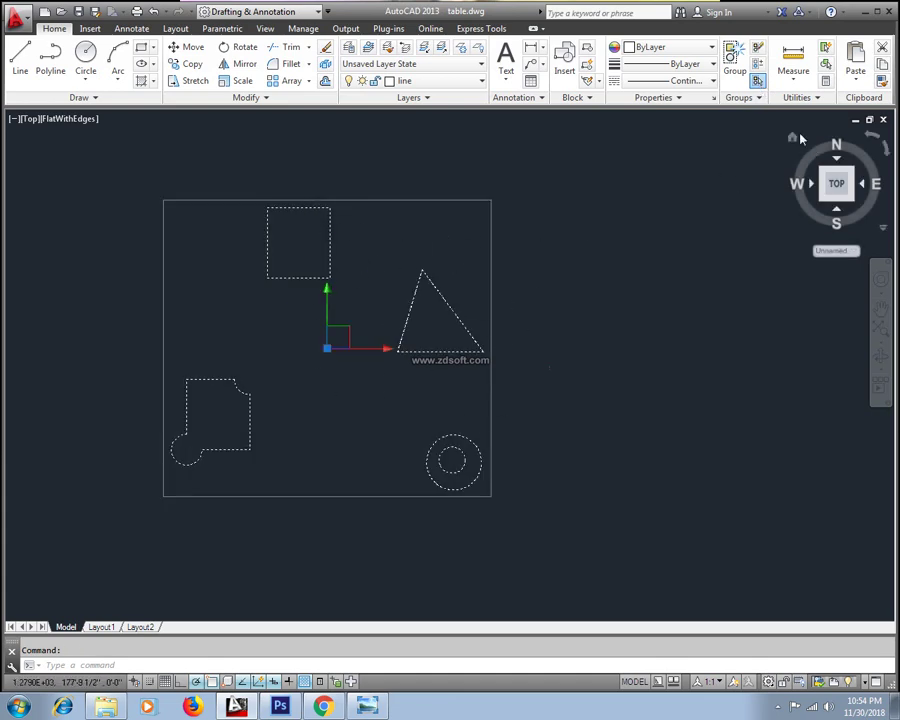
click(757, 85)
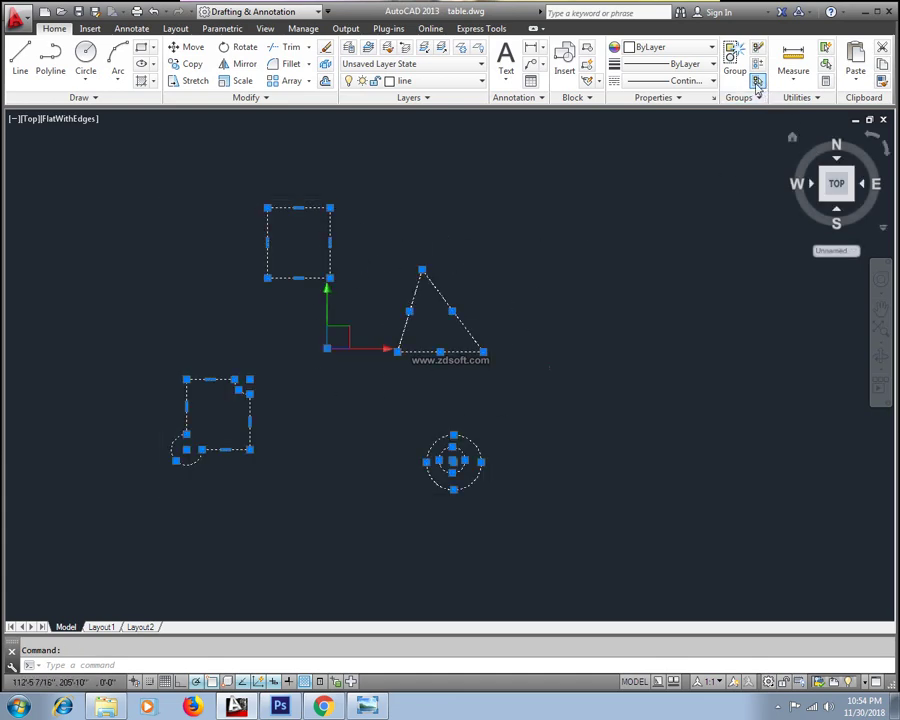
key(Escape)
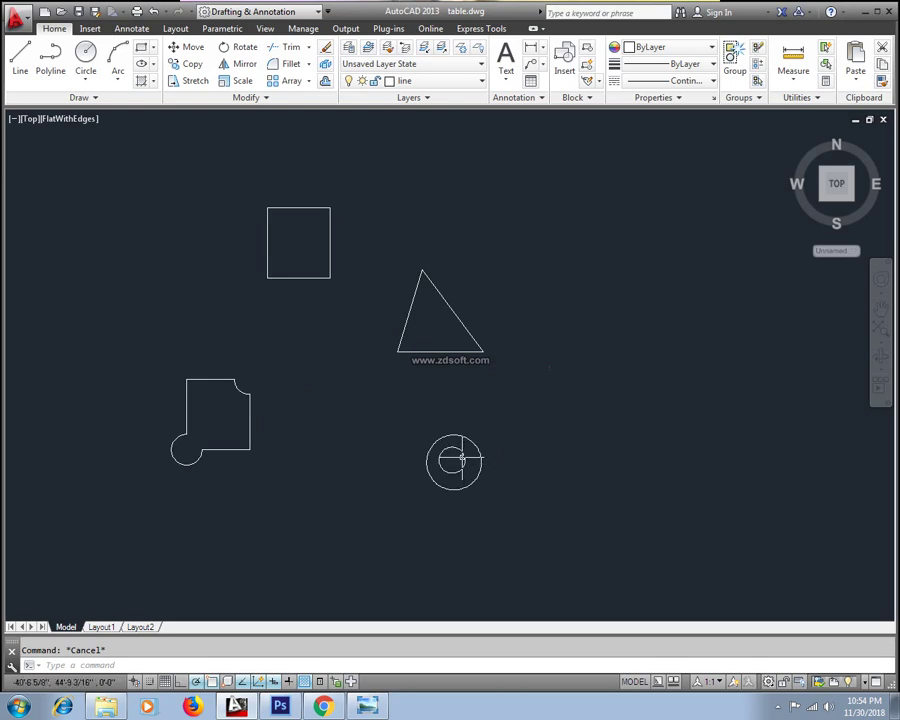
click(322, 201)
key(ctrl+a)
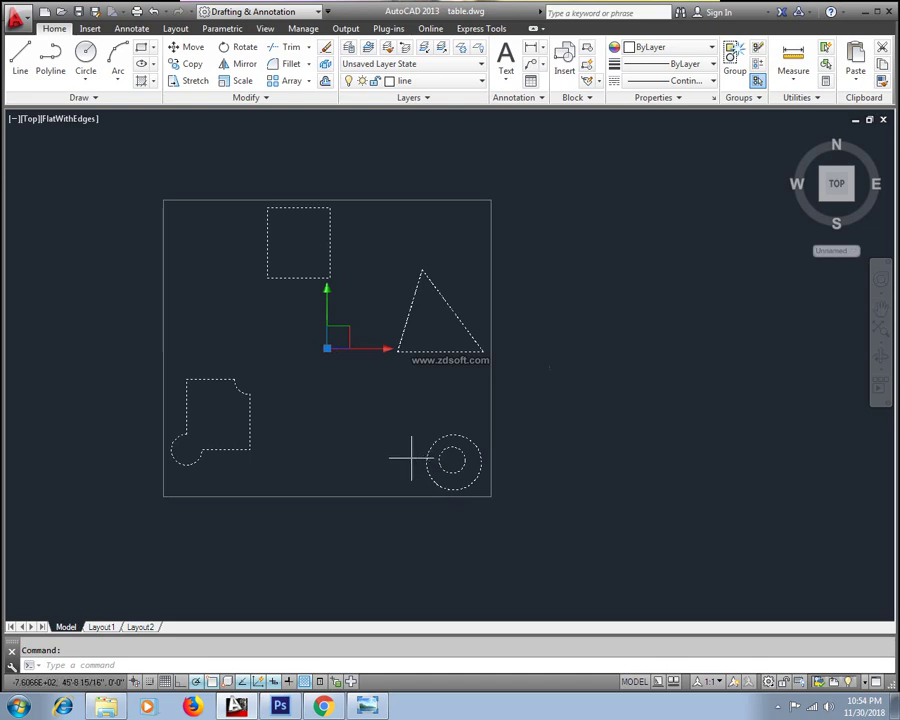
click(759, 83)
Move the two concentric circles into the triangle, then re-enable Group Selection and pick the group.
key(Escape)
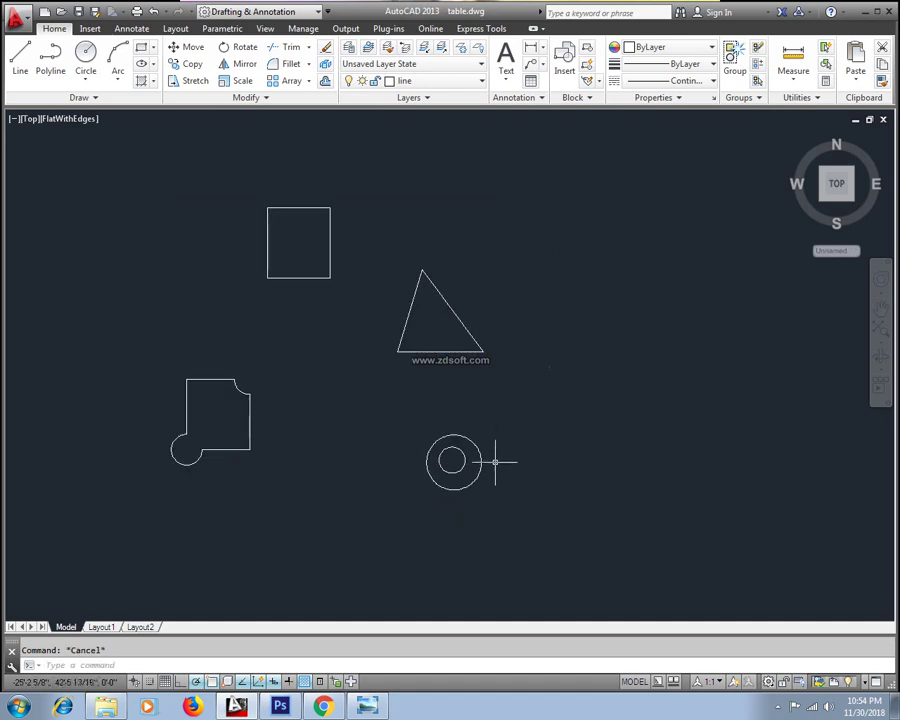
click(494, 461)
click(422, 492)
text(m)
key(Return)
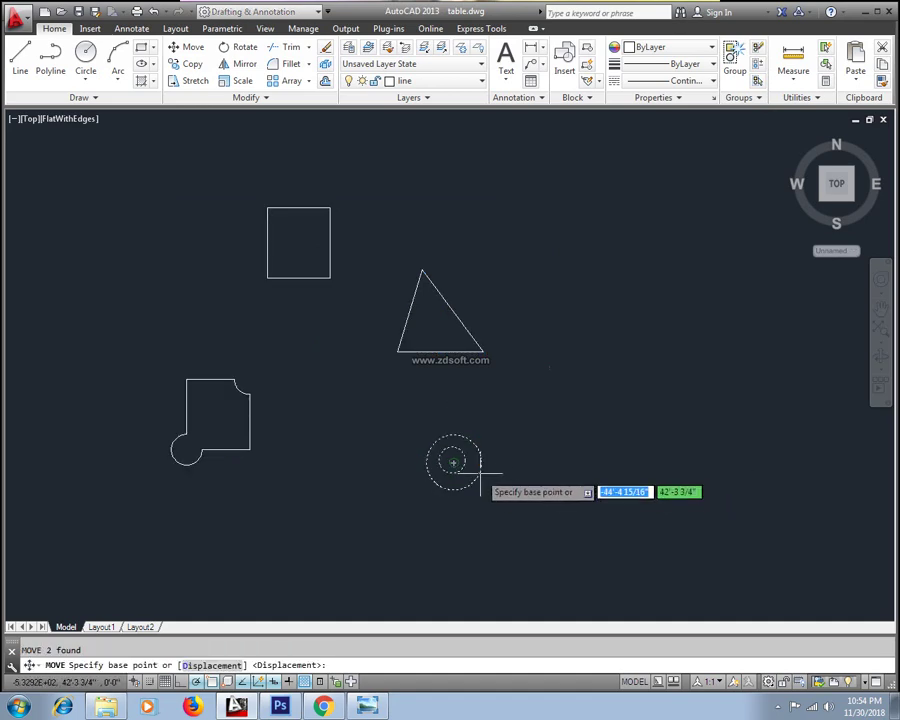
click(453, 461)
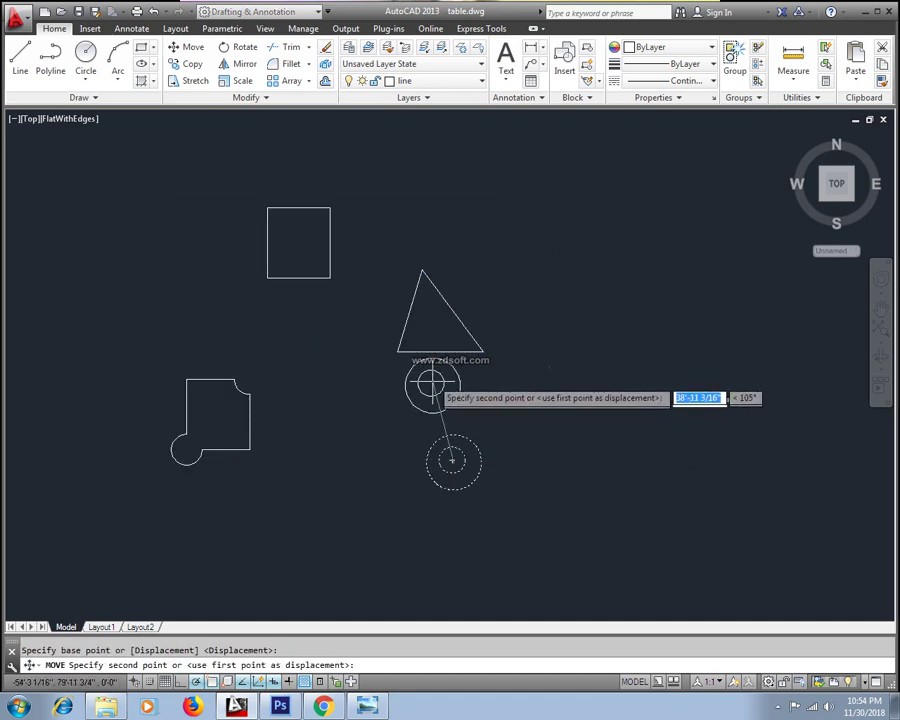
click(428, 322)
key(Escape)
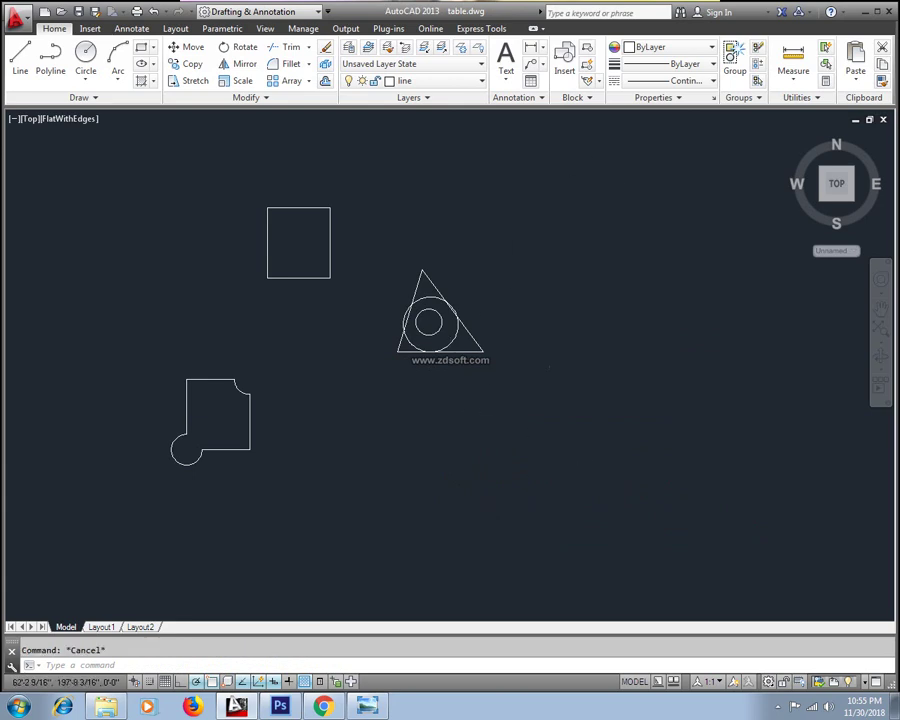
click(758, 82)
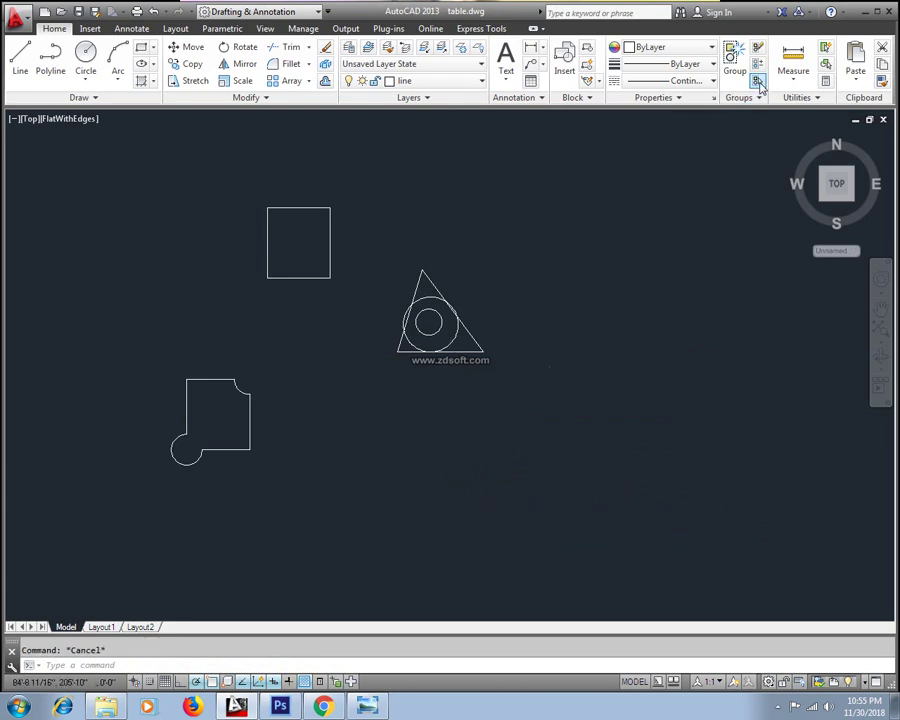
click(331, 206)
Expand the Groups panel slide-out to reveal the extra grouping options.
middle_drag(452, 356, 554, 325)
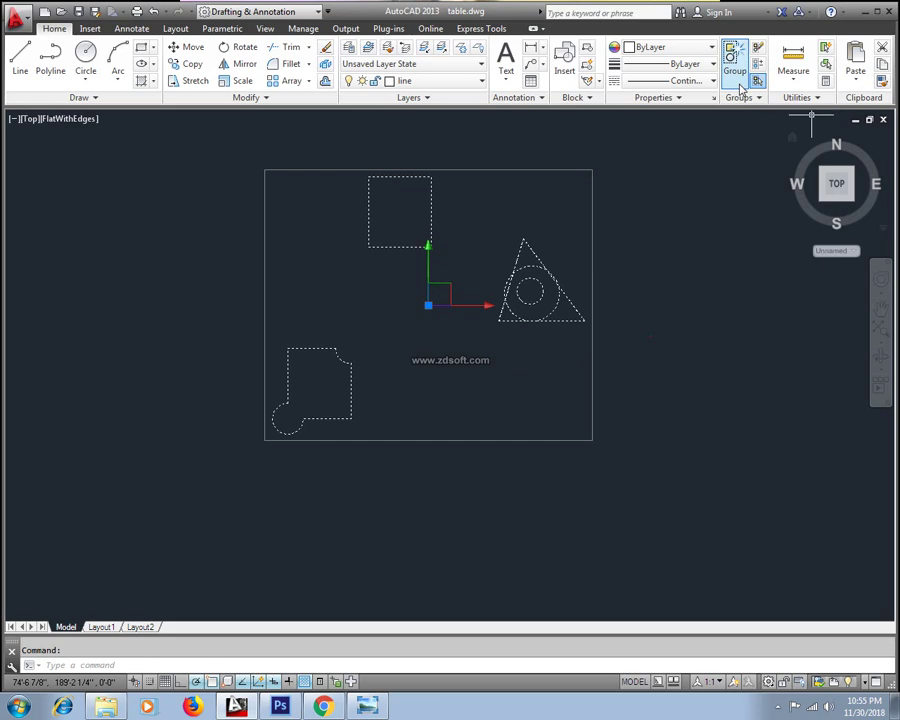
click(806, 710)
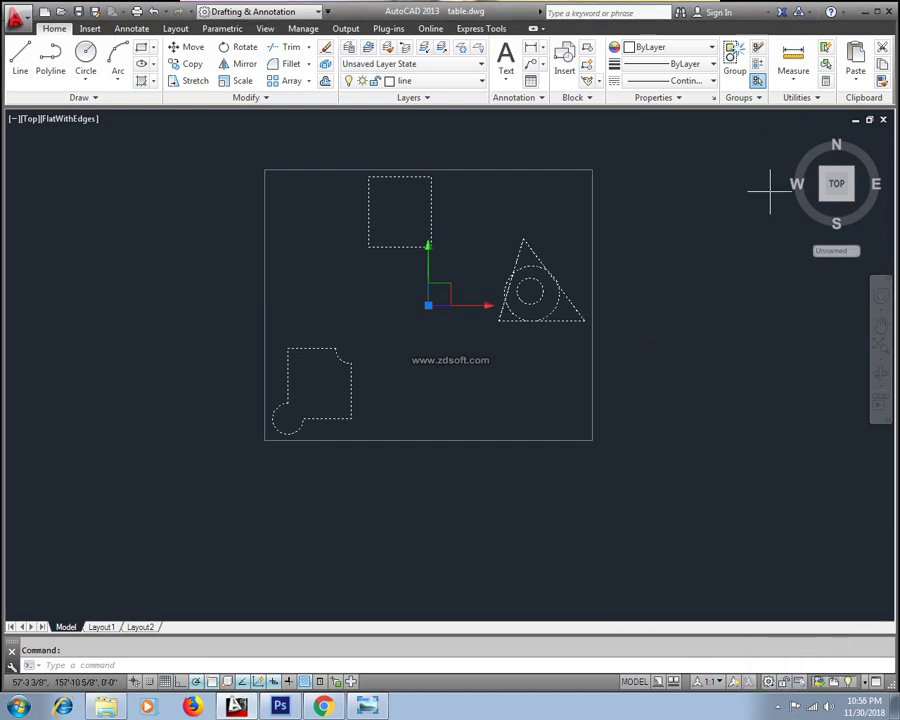
click(759, 97)
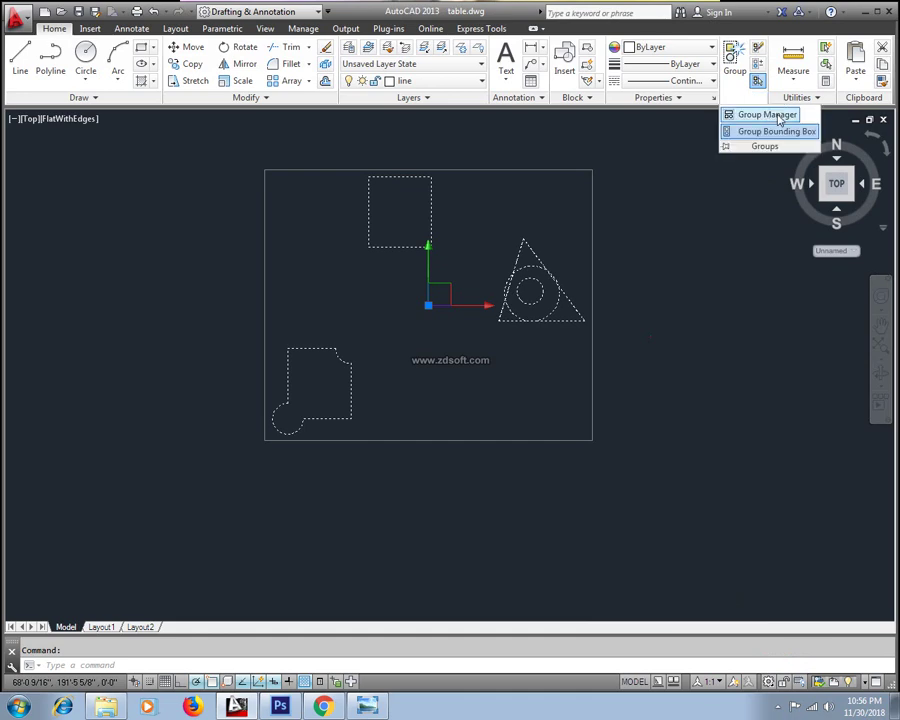
Review the Object Grouping dialog from Group Manager and close it with OK, creating no group.
click(768, 117)
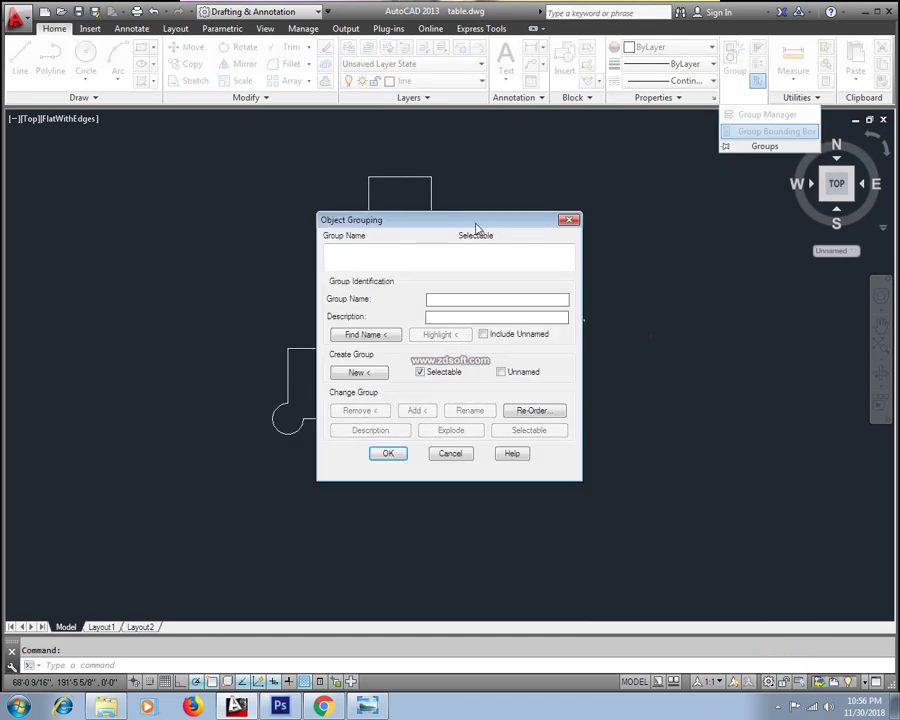
drag(476, 226, 519, 188)
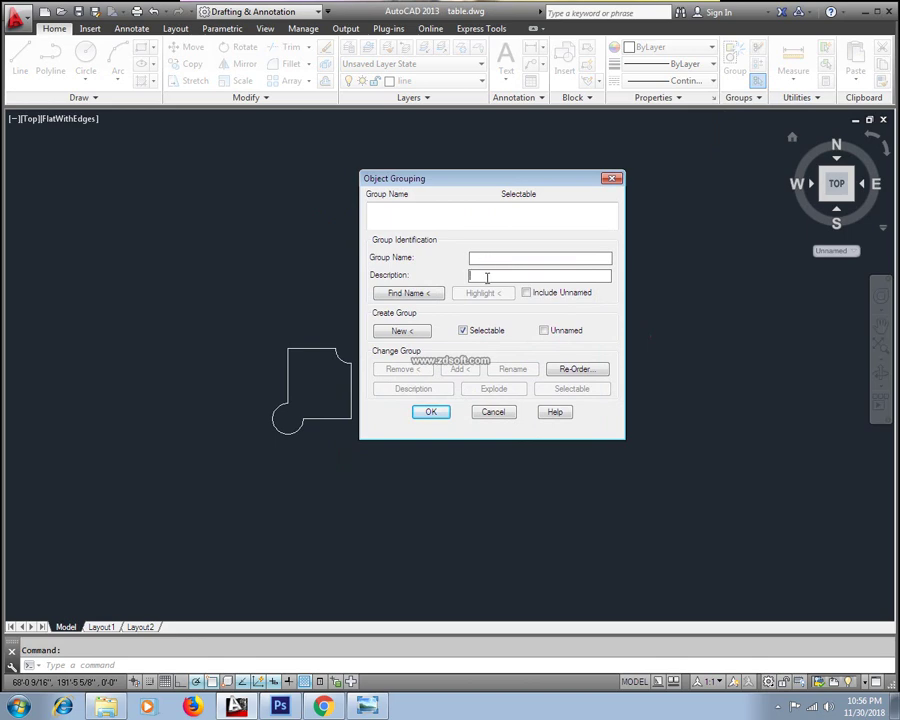
click(519, 275)
click(499, 412)
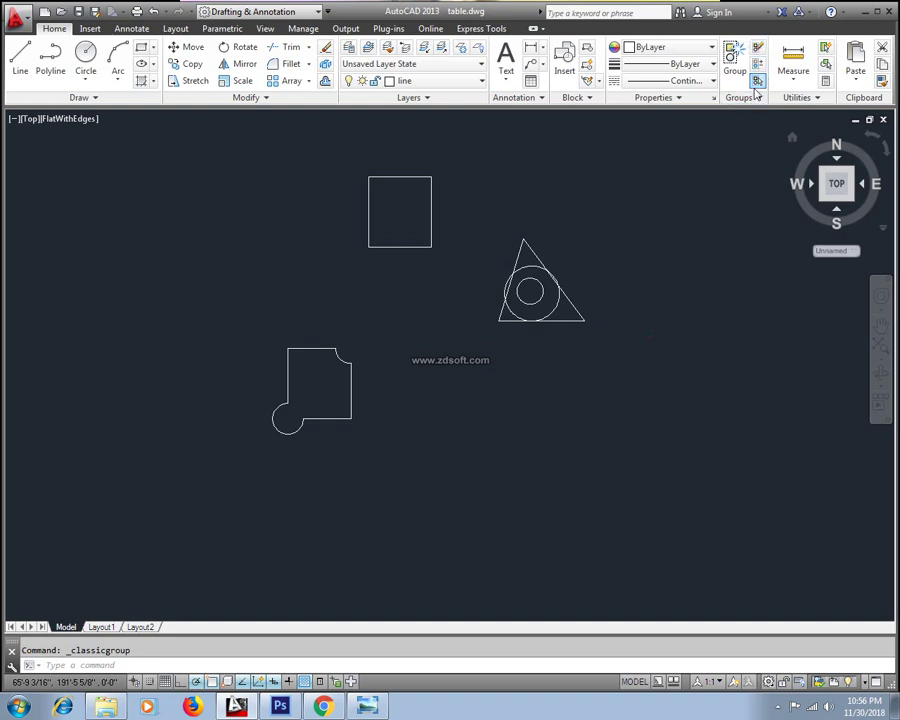
click(367, 706)
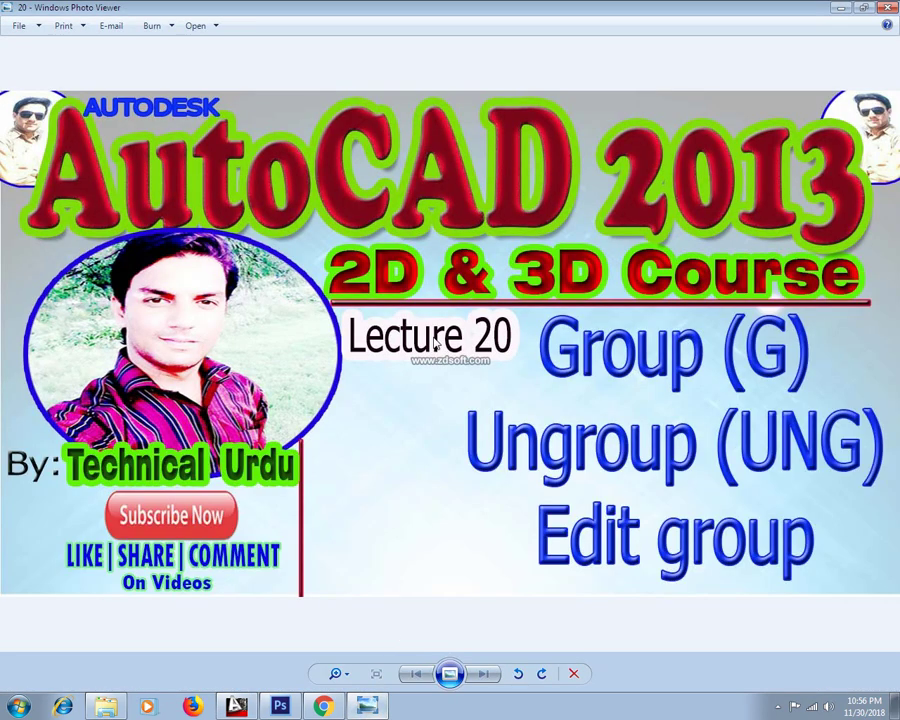
Bring the Lecture 20 title image in Windows Photo Viewer to the front.
click(367, 706)
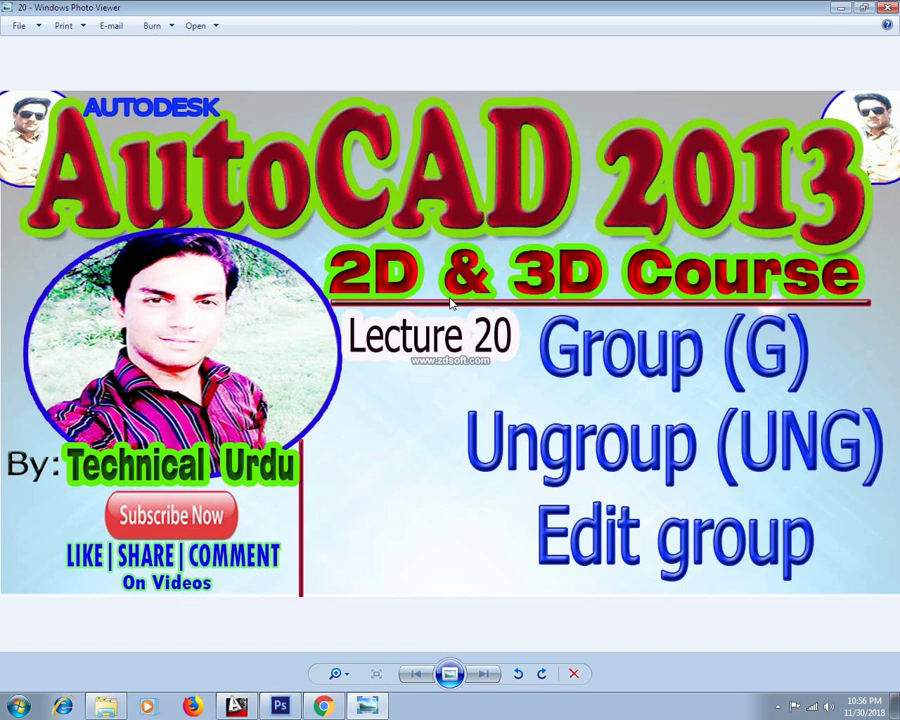